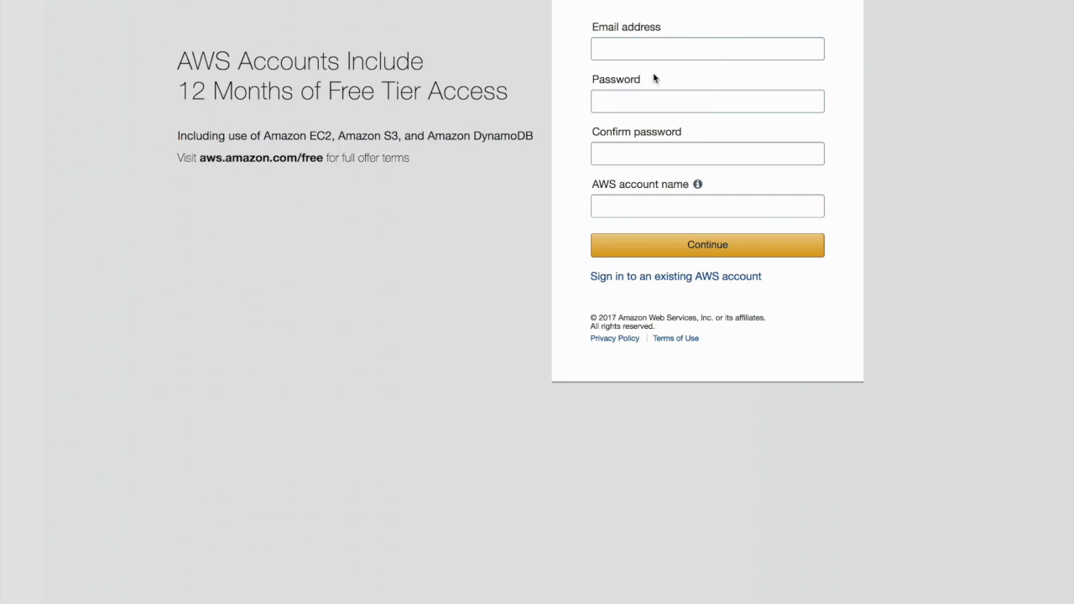
Enter the new account's email address in the AWS sign-up form
click(616, 53)
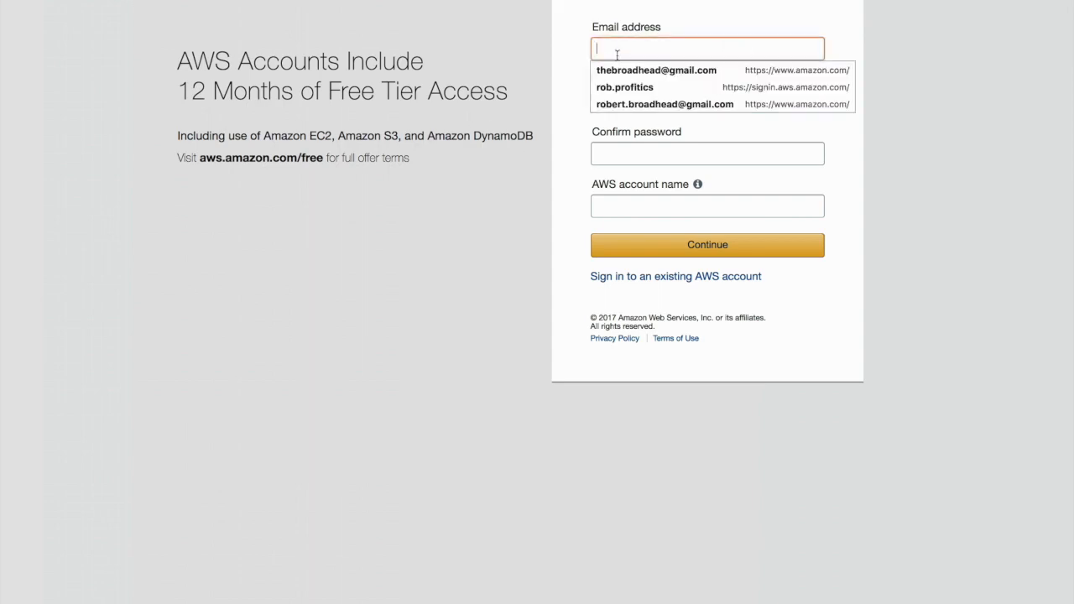
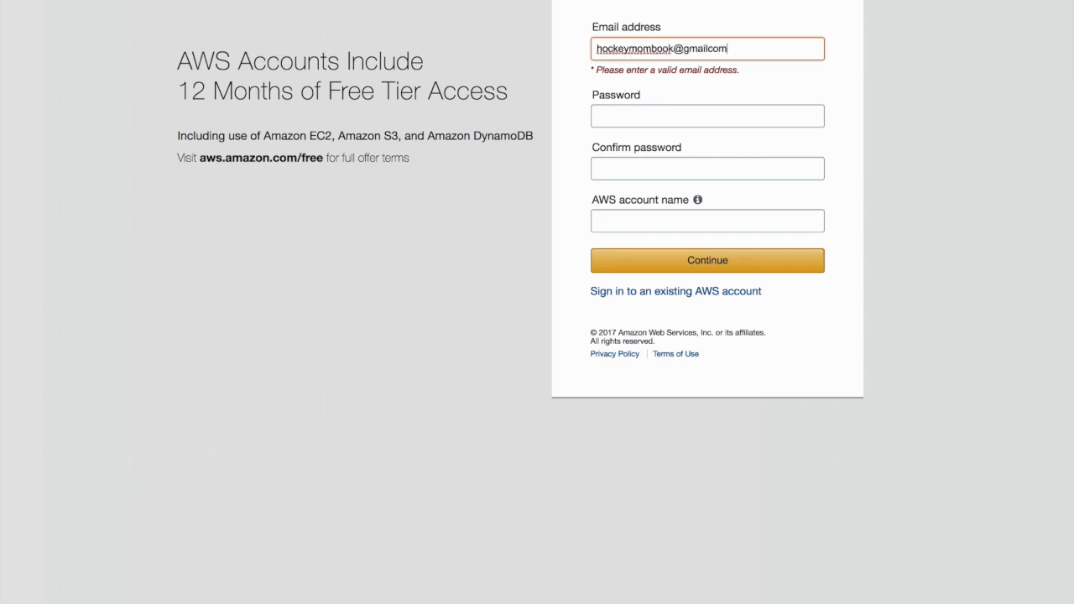
Enter the account password and repeat it in the confirmation field
key(Tab)
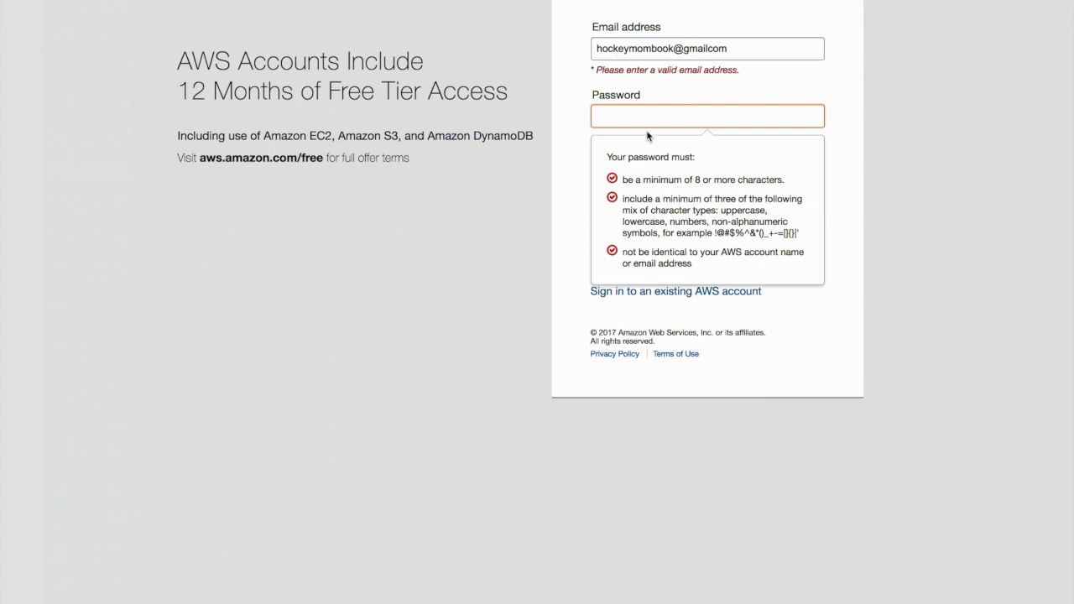
text(*********)
key(Tab)
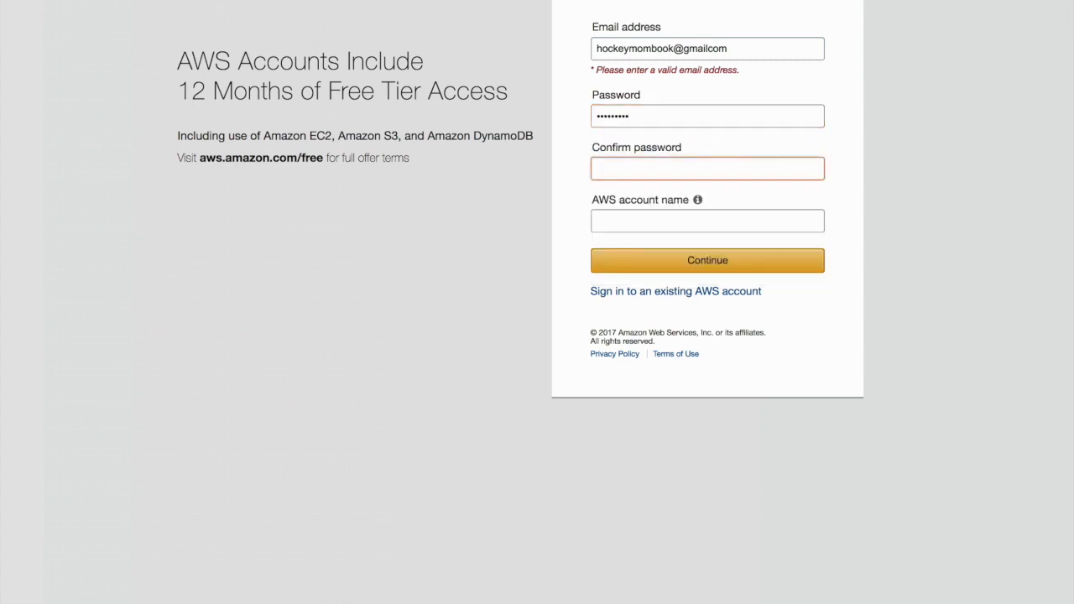
text(*********)
Set the AWS account name to HockeyMomBook and submit the sign-up form
click(665, 223)
text(Ho)
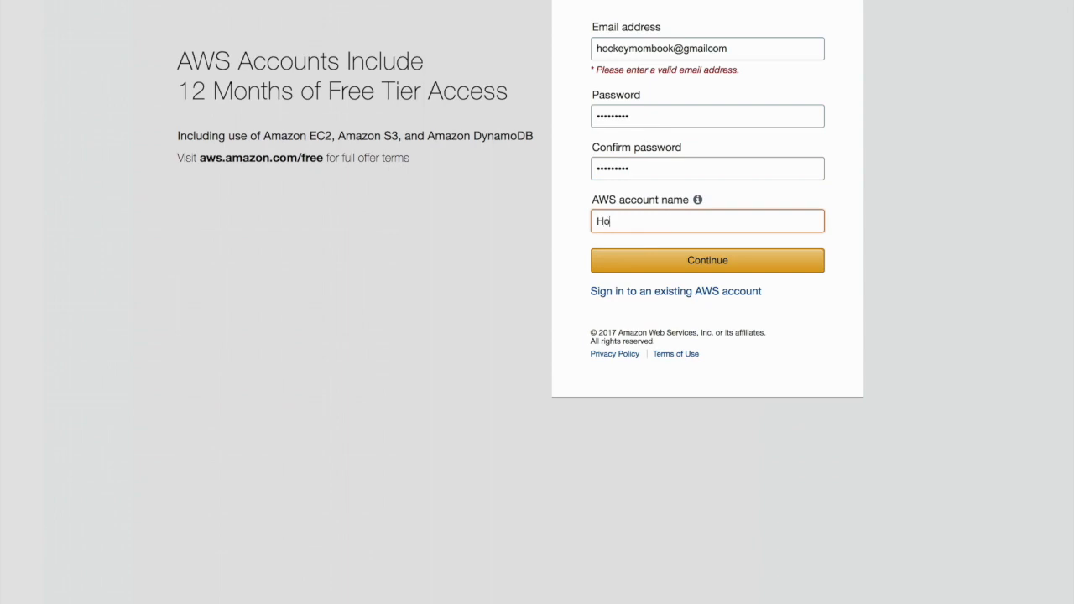
text(ckeyMomBook)
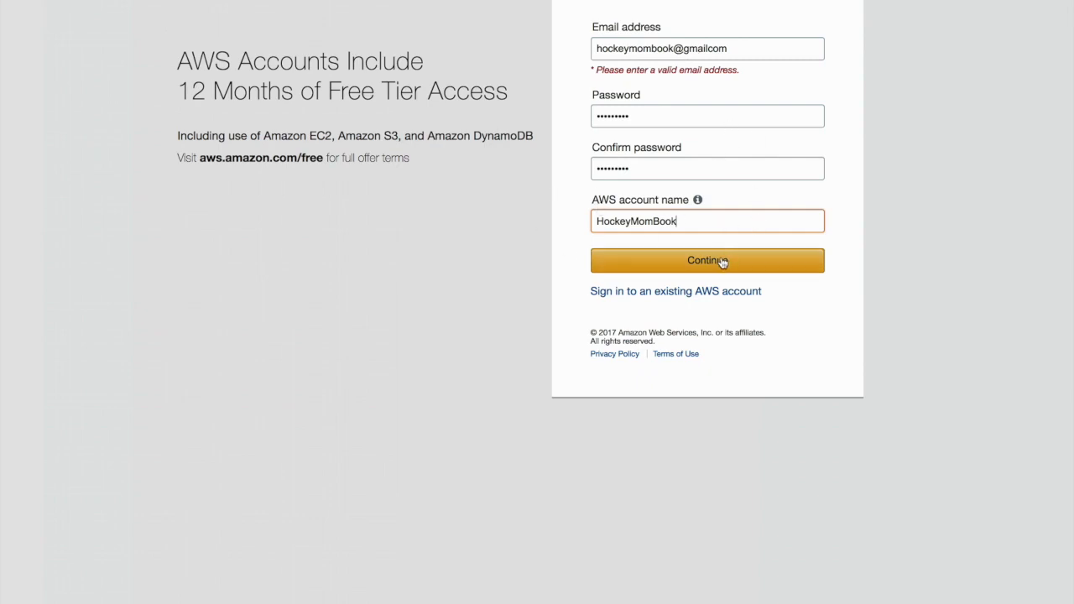
click(698, 267)
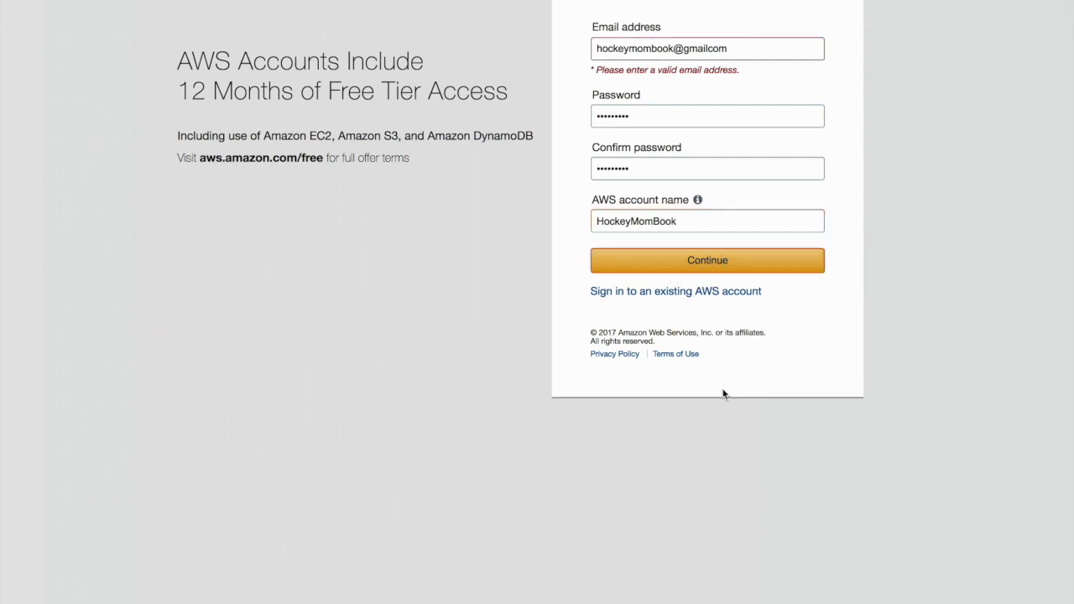
Correct the email address by adding the missing period before com, and continue the sign-up
click(743, 49)
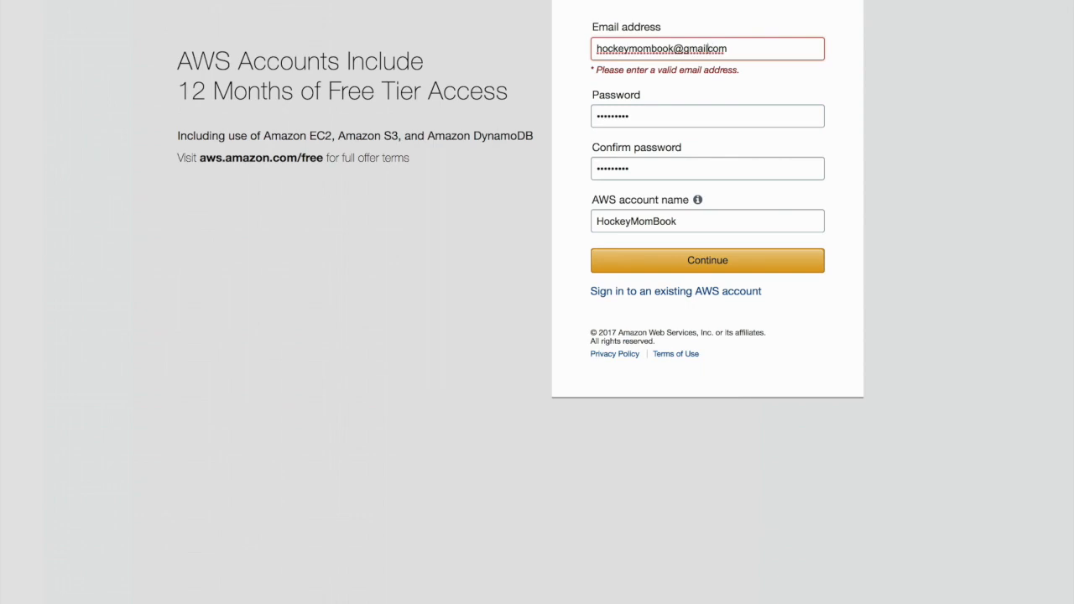
click(711, 49)
text(.)
click(647, 245)
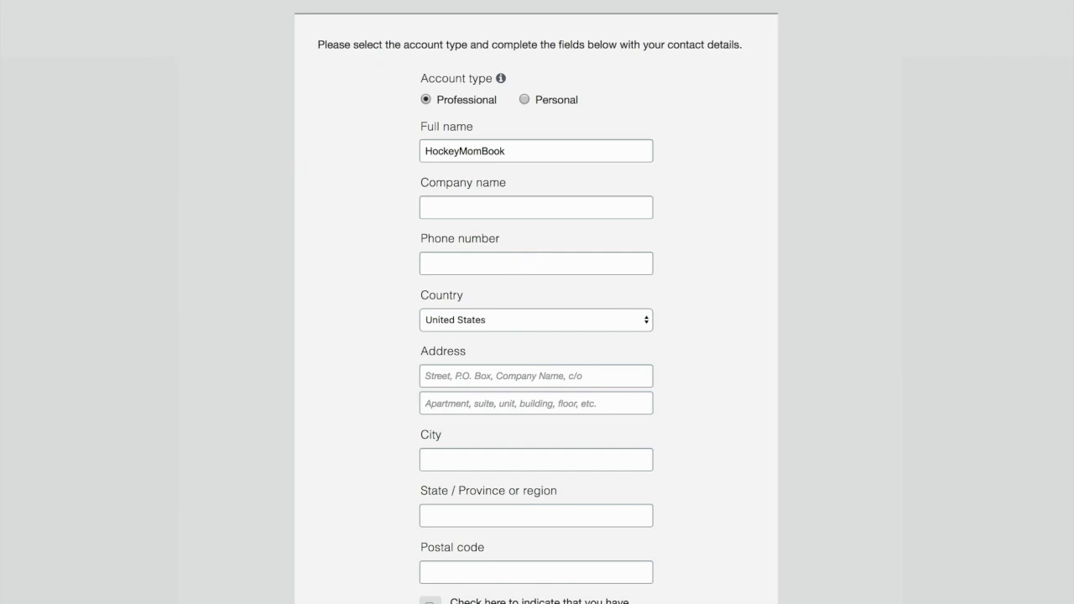
Enter HockeyMomBook as the company name in the Professional account's contact details
mouse_move(504, 79)
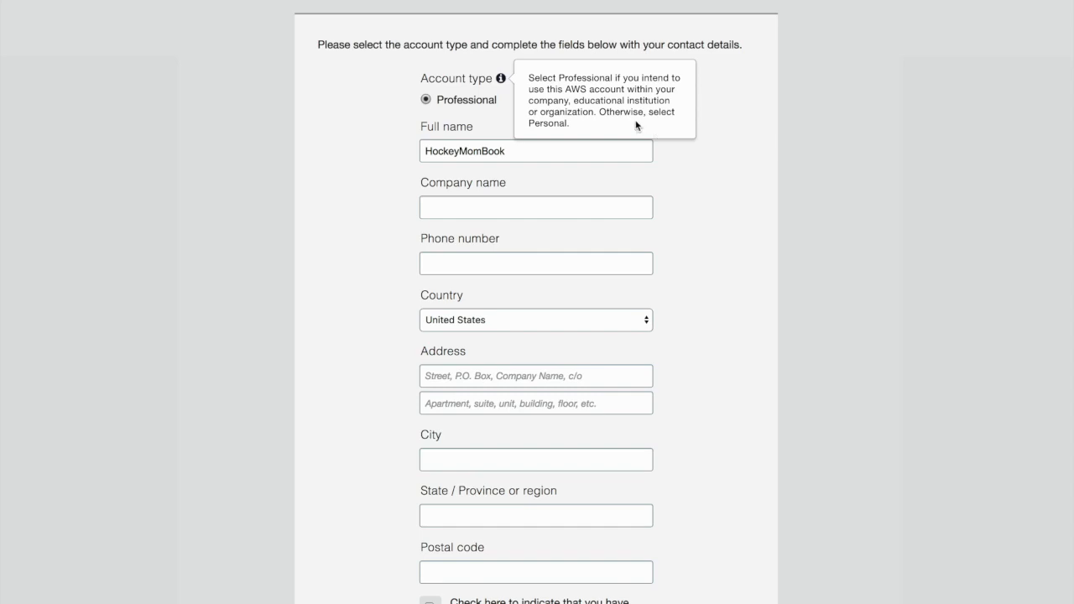
click(451, 217)
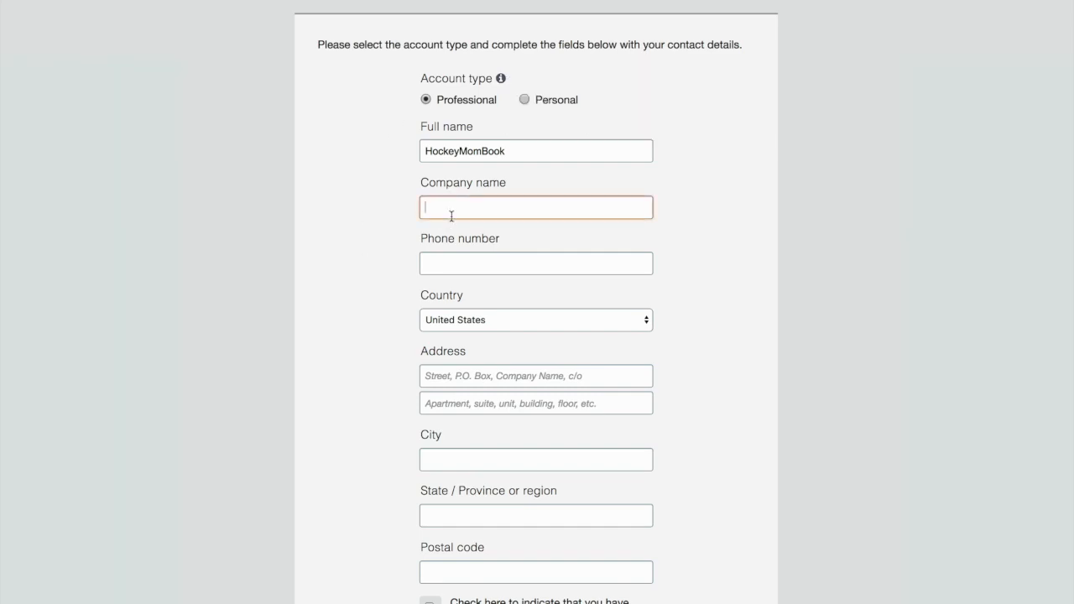
text(Devel)
key(BackSpace)
key(BackSpace)
key(BackSpace)
key(BackSpace)
key(BackSpace)
text(Broadhead)
key(BackSpace)
key(BackSpace)
key(BackSpace)
key(BackSpace)
key(BackSpace)
key(BackSpace)
key(BackSpace)
key(BackSpace)
key(BackSpace)
key(BackSpace)
text(HockeyMomBook)
key(Tab)
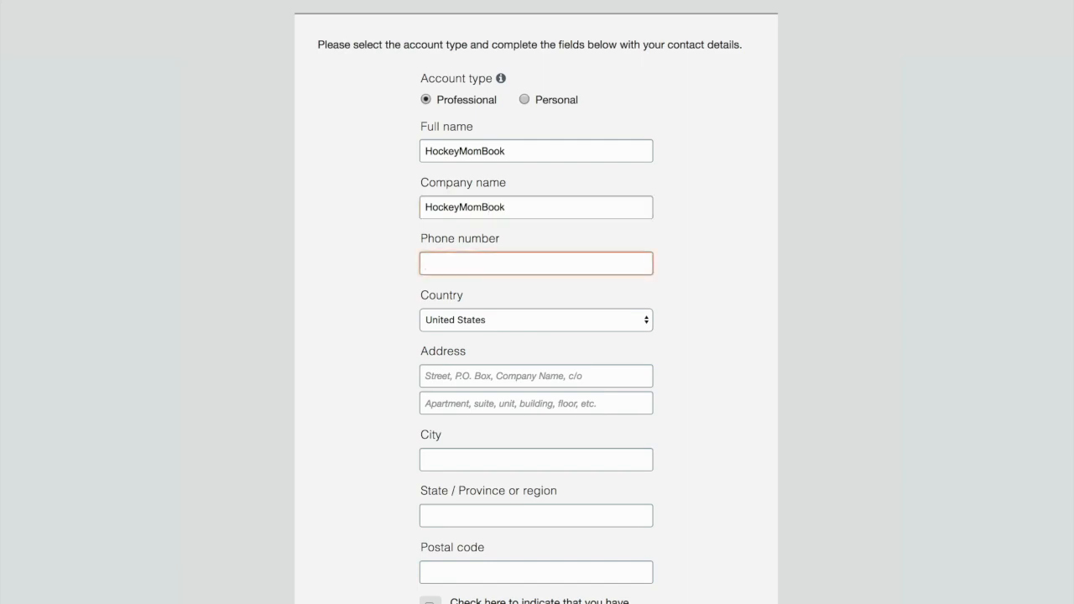
Complete the phone number and postal address fields with United States as the country, and submit the contact details
key(Tab)
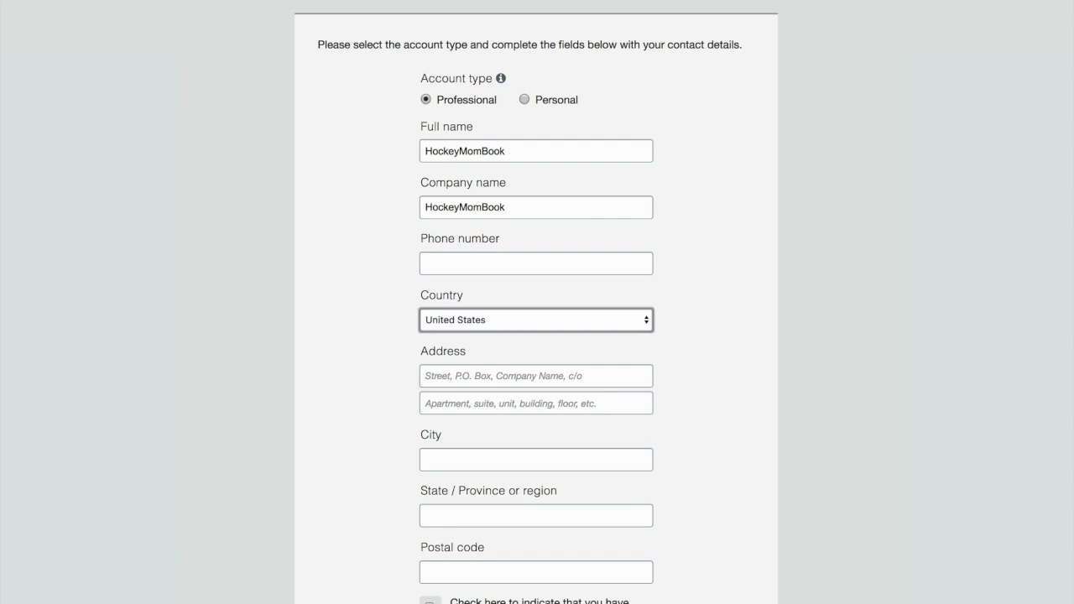
key(Tab)
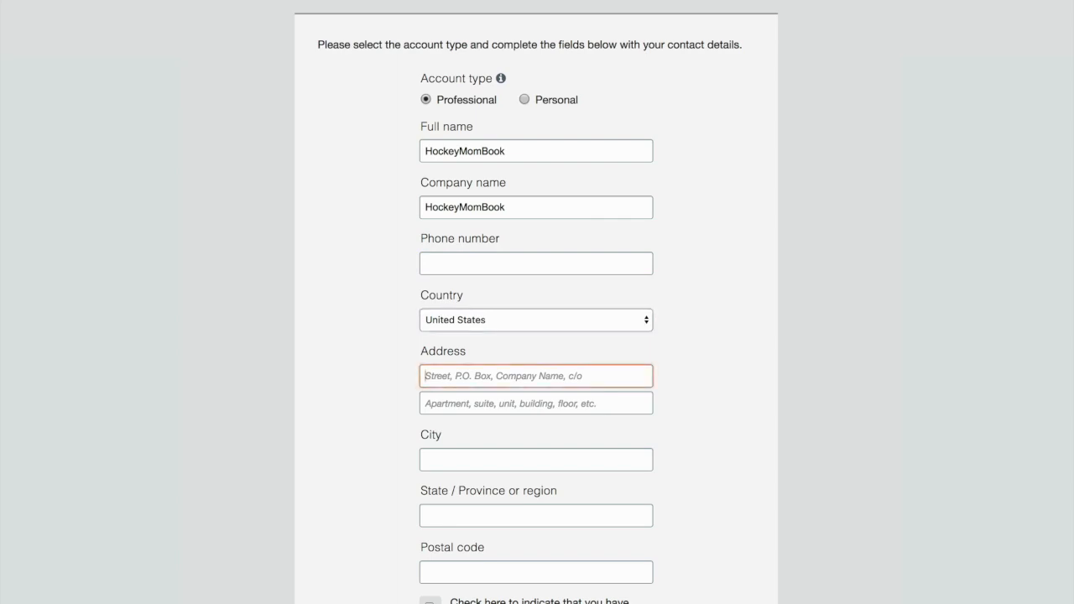
key(Tab)
key(Tab)
key(Tab)
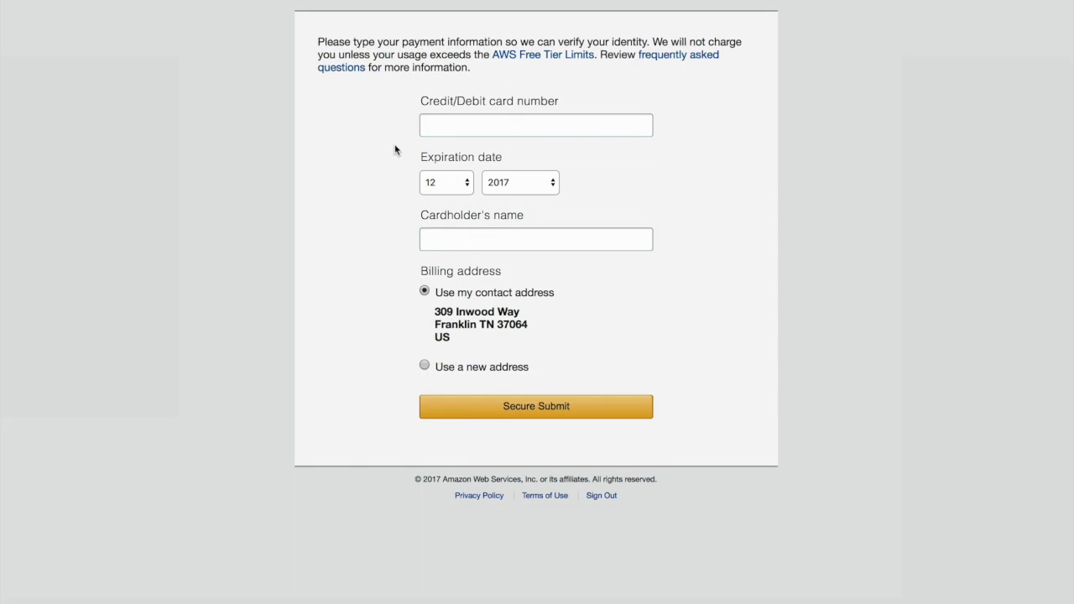
Submit the payment card details for identity verification and choose the free Basic support plan
click(479, 128)
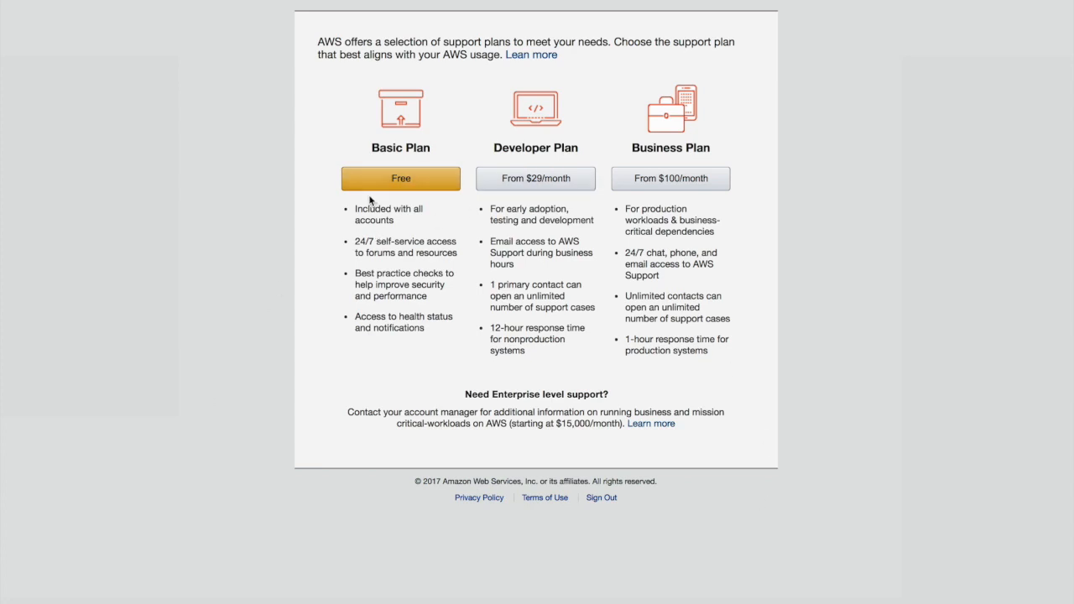
click(412, 185)
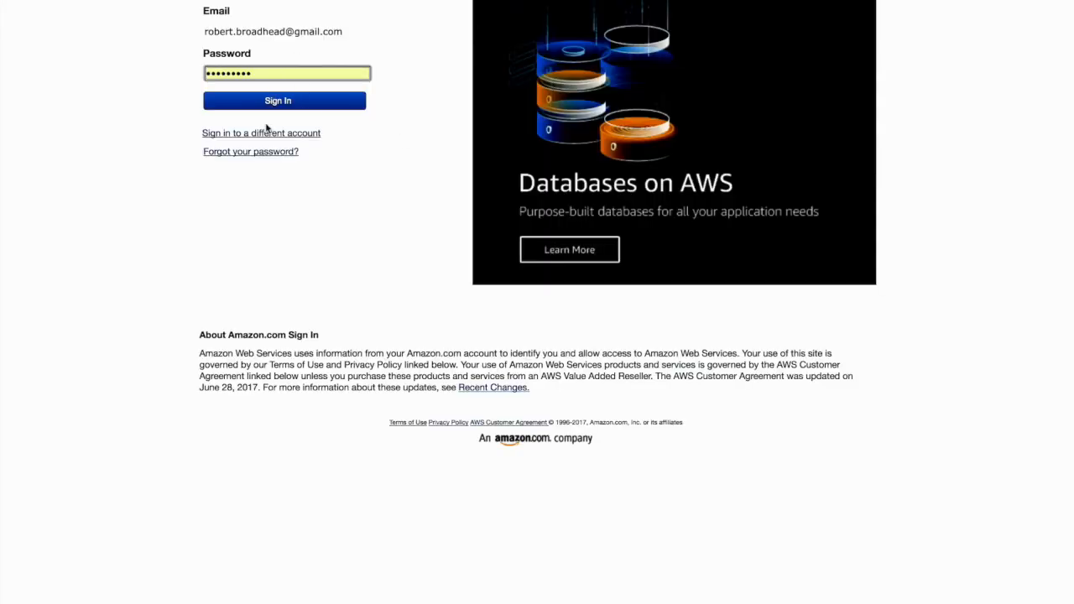
click(279, 137)
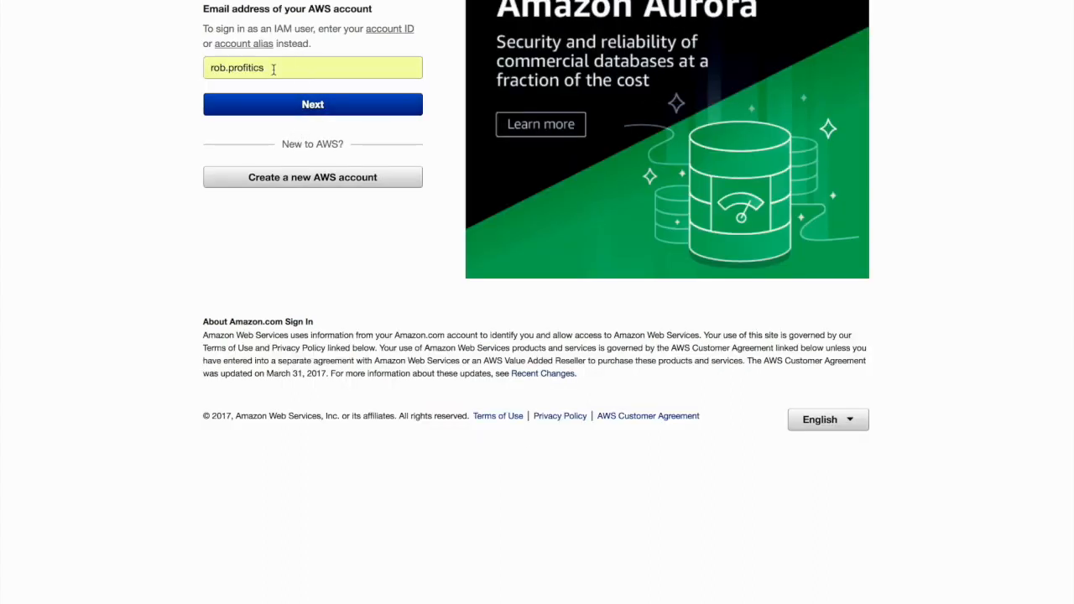
drag(273, 67, 196, 67)
text(Ho)
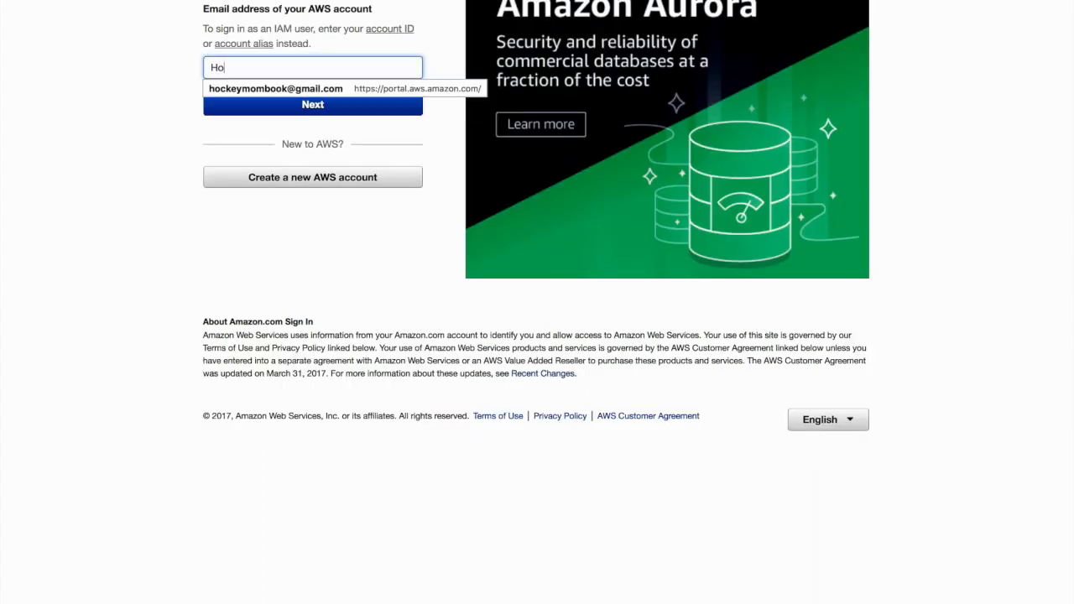
text(ckeyMomBook)
key(Tab)
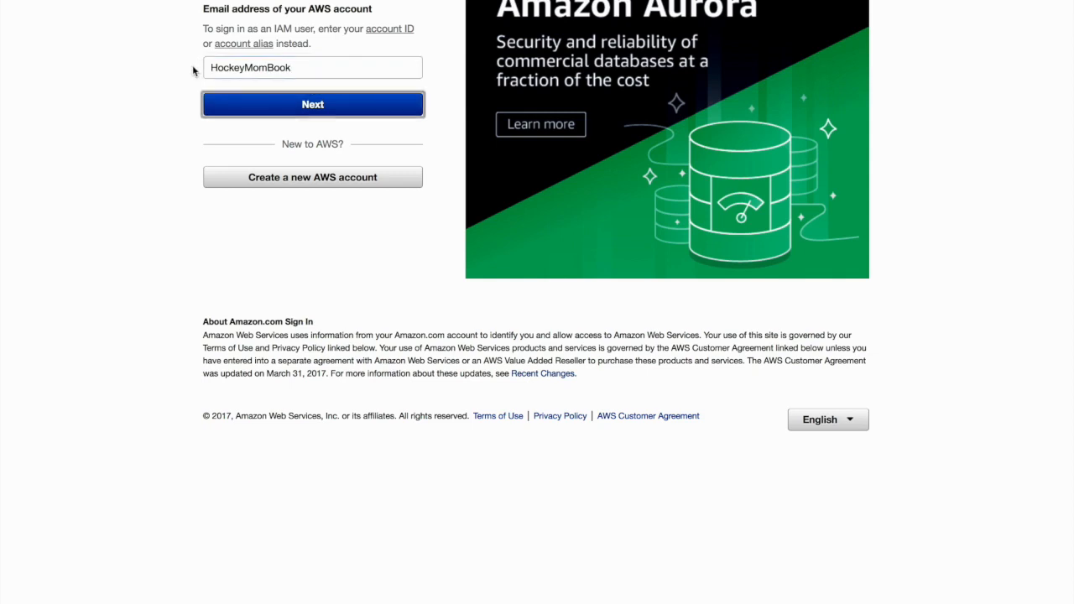
click(282, 102)
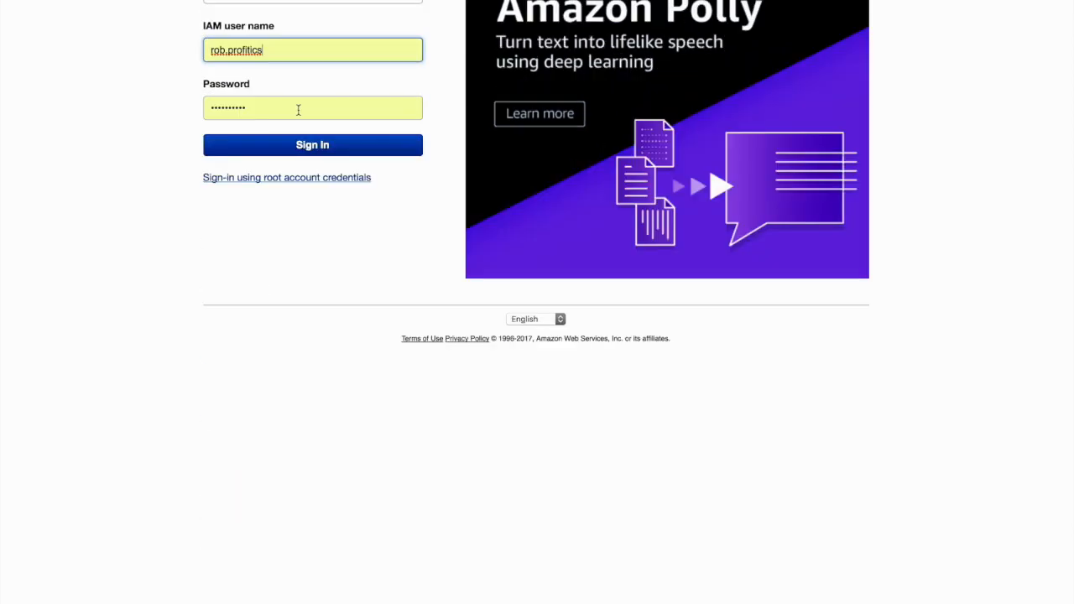
Try to sign in with HockeyMomBook as the IAM user name and the account password
click(277, 46)
drag(269, 53, 194, 52)
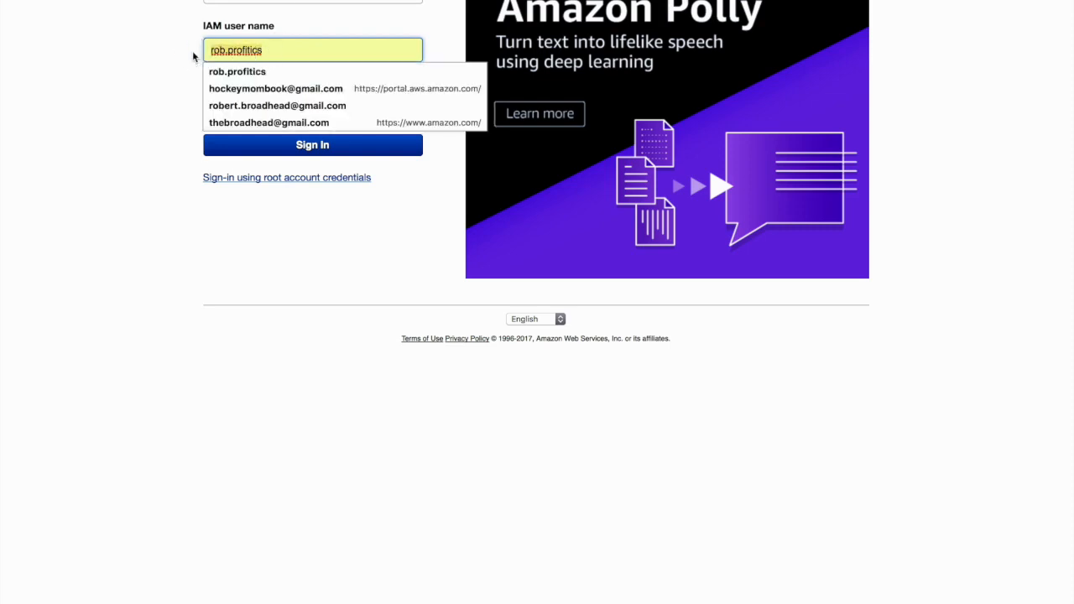
text(HockeyMomBook)
key(Tab)
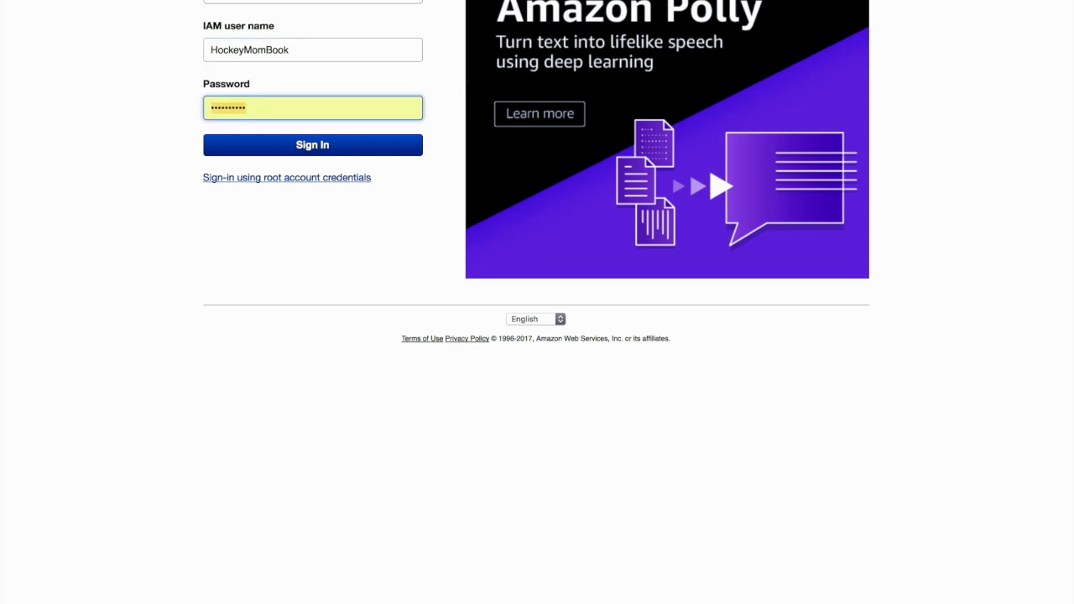
text(********)
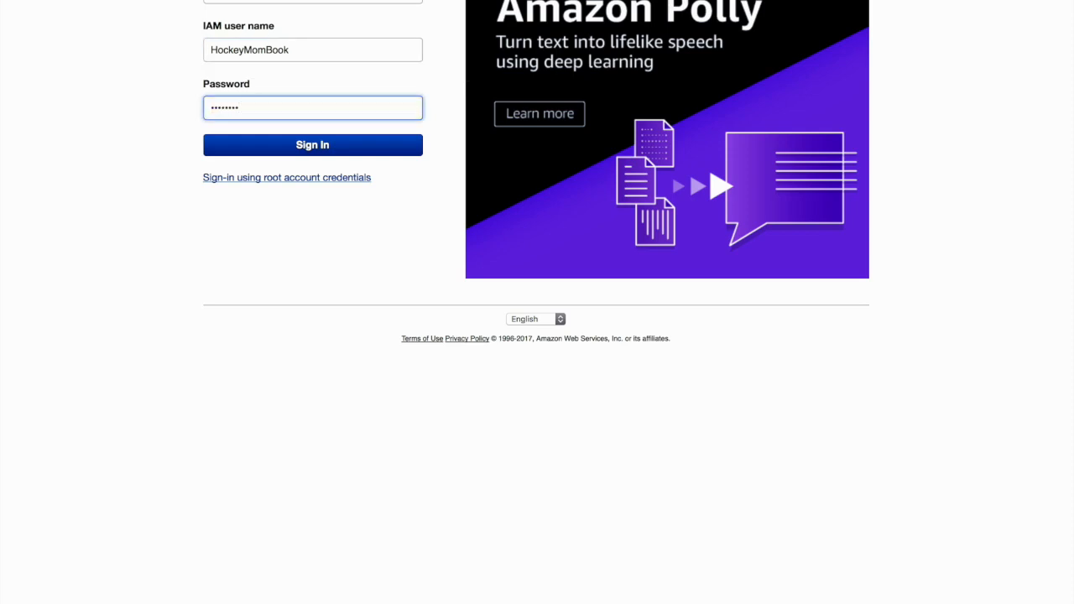
text(*)
key(Return)
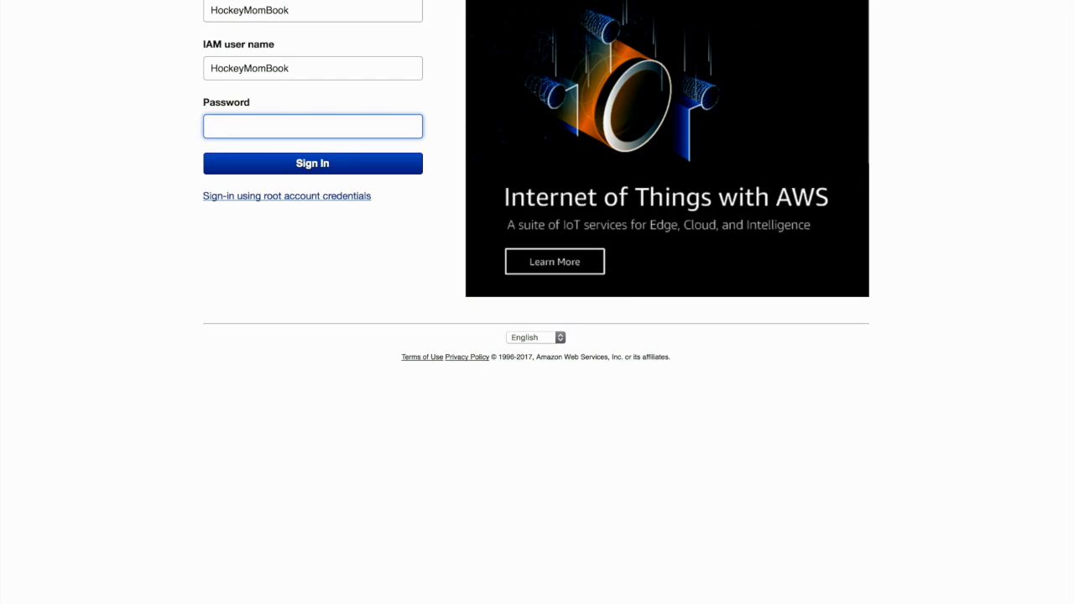
Return to root account sign-in for a different account and replace the prefilled login with the new account's email address
click(242, 199)
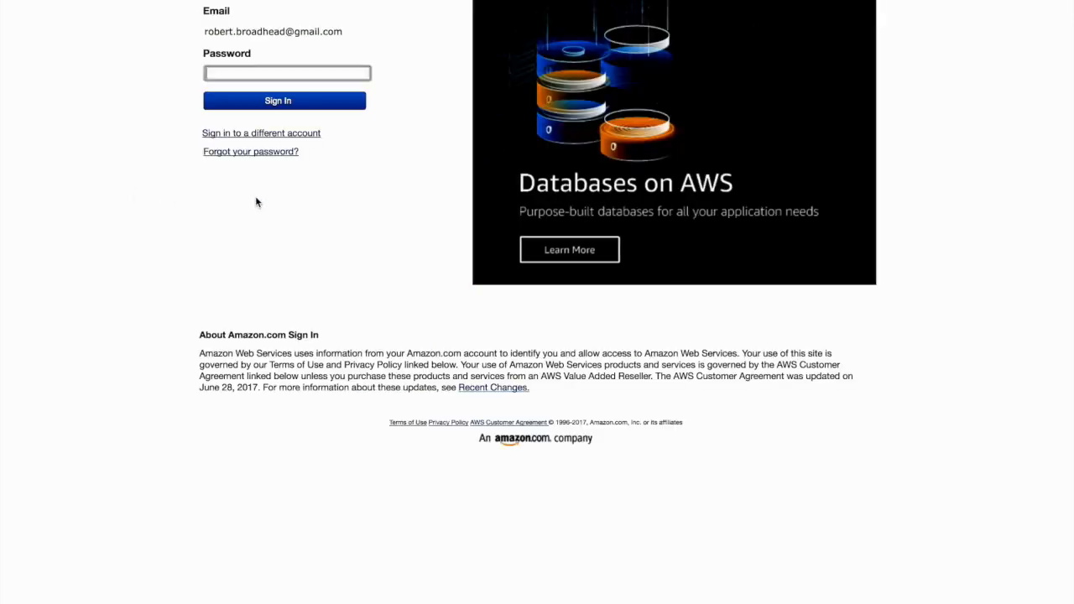
click(237, 134)
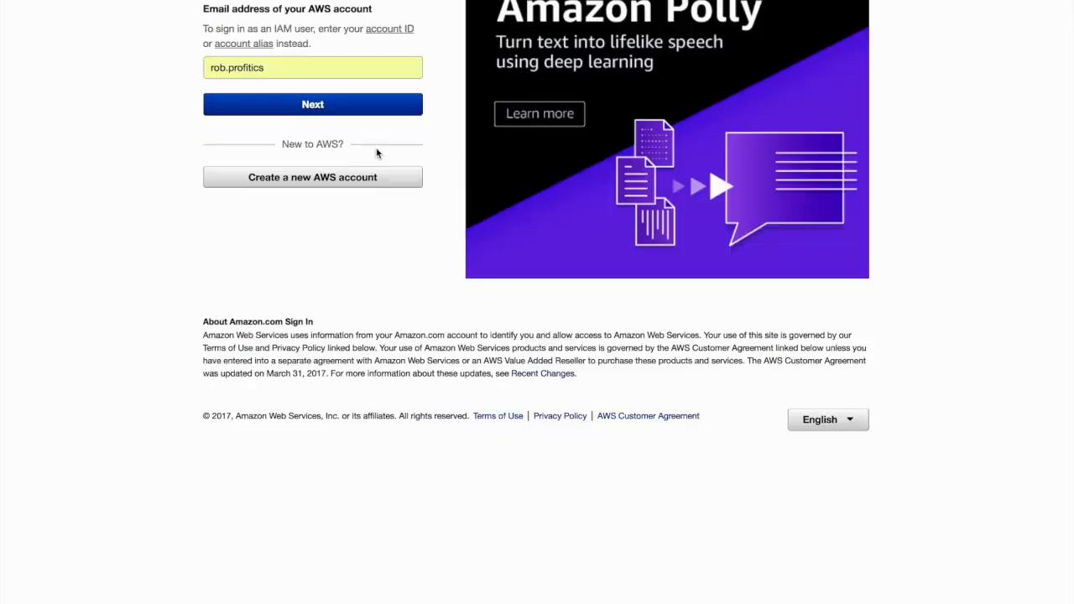
click(283, 68)
drag(265, 72, 204, 67)
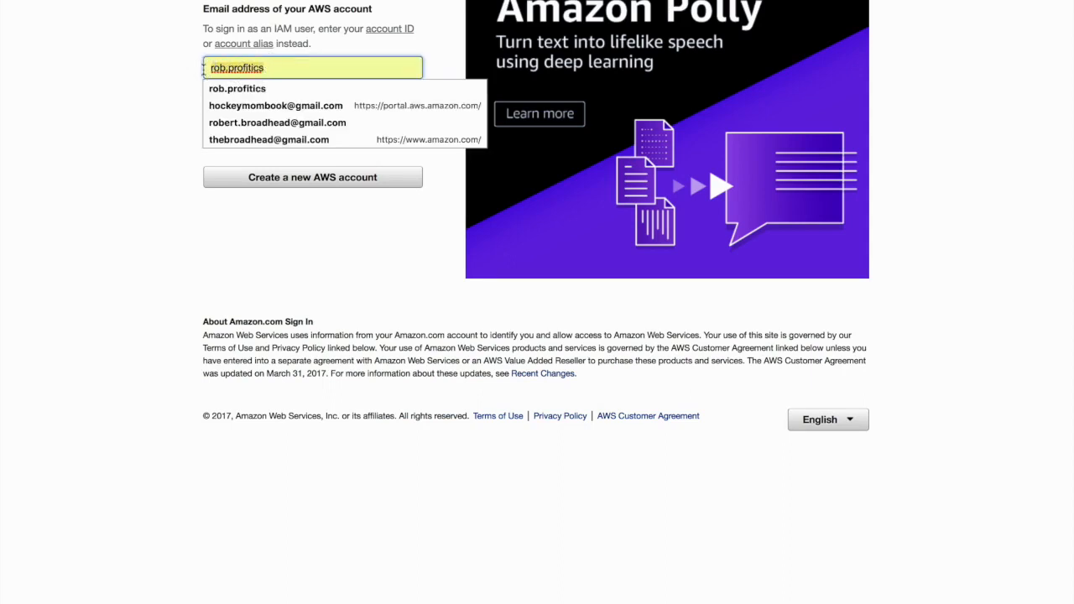
key(BackSpace)
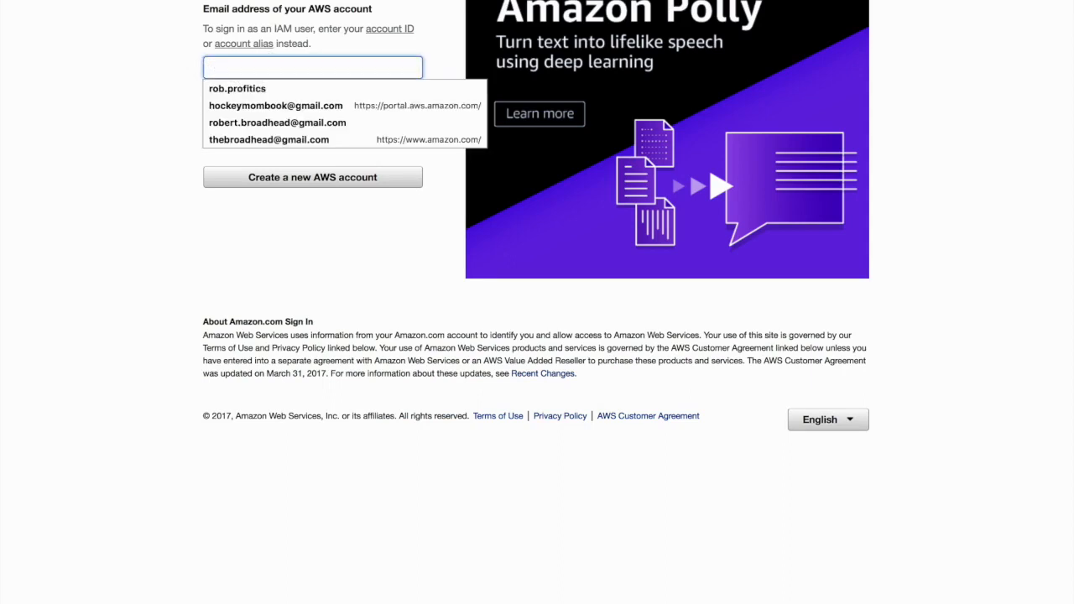
text(HockeyMomB)
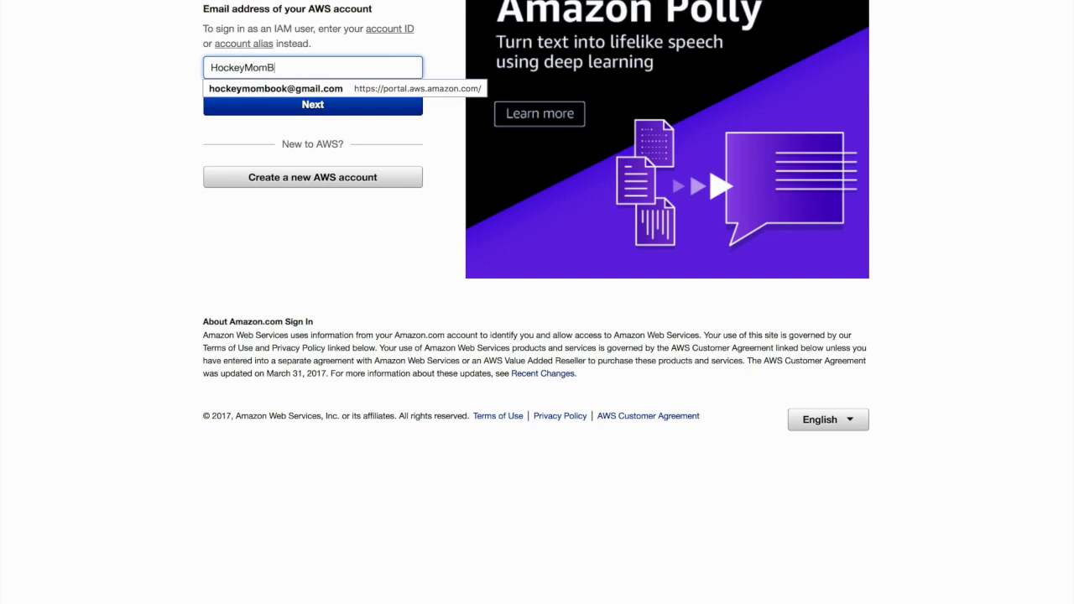
key(Down)
key(Tab)
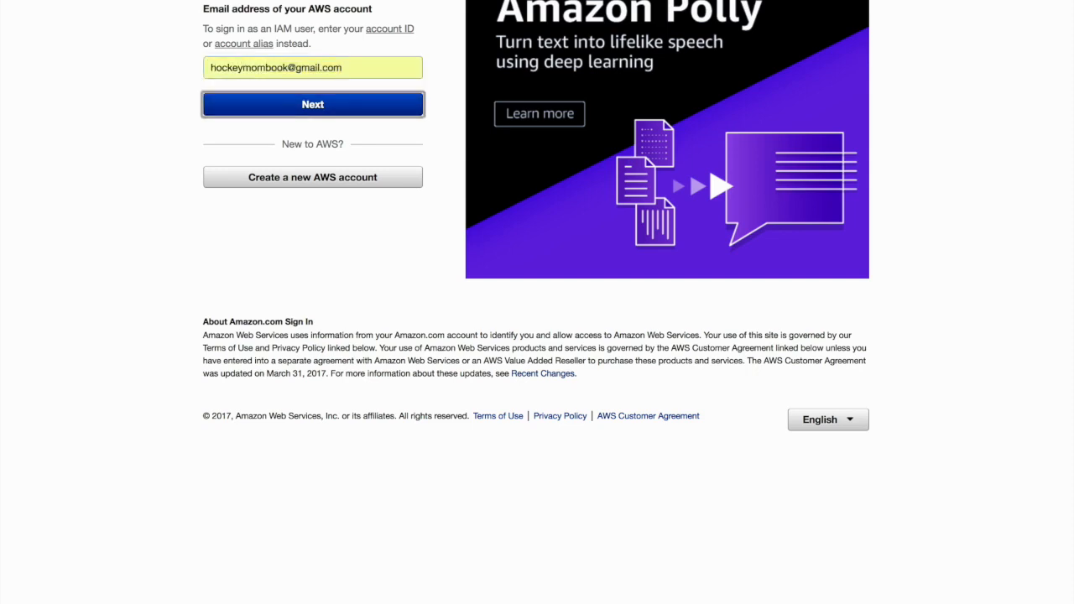
Proceed to the password entry, enter the root account password and sign in to the AWS console
click(285, 106)
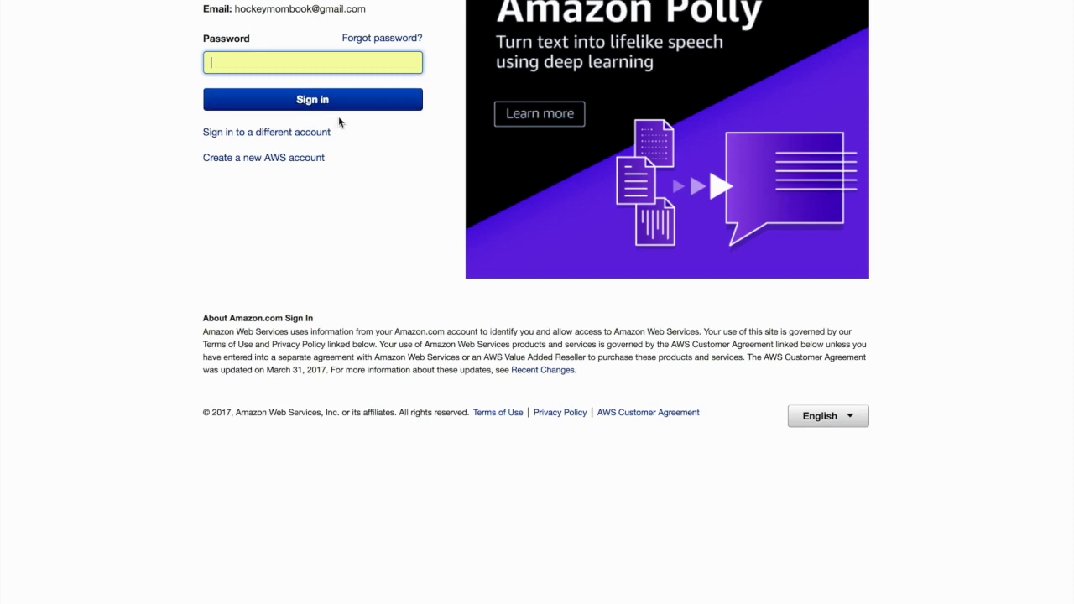
text(•••••••••)
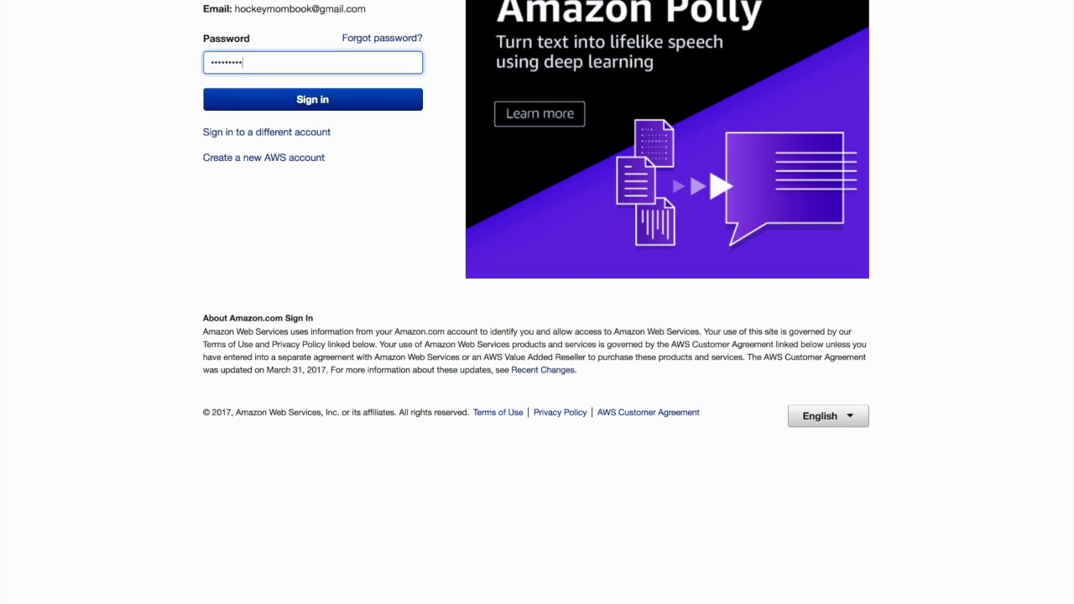
click(352, 102)
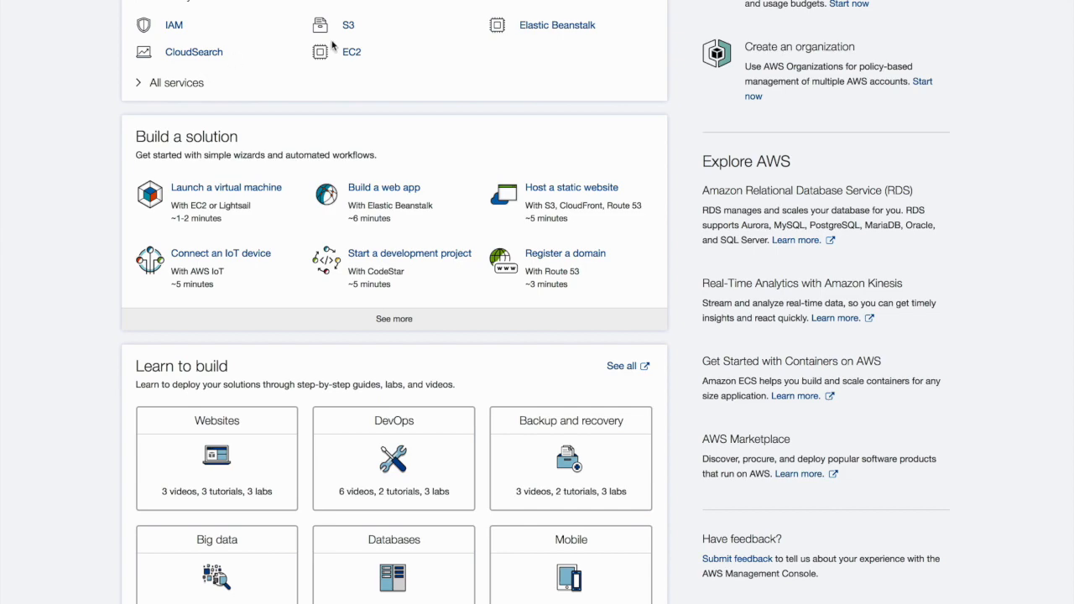
Expand the list of all AWS services, look through its categories and collapse it again
click(141, 84)
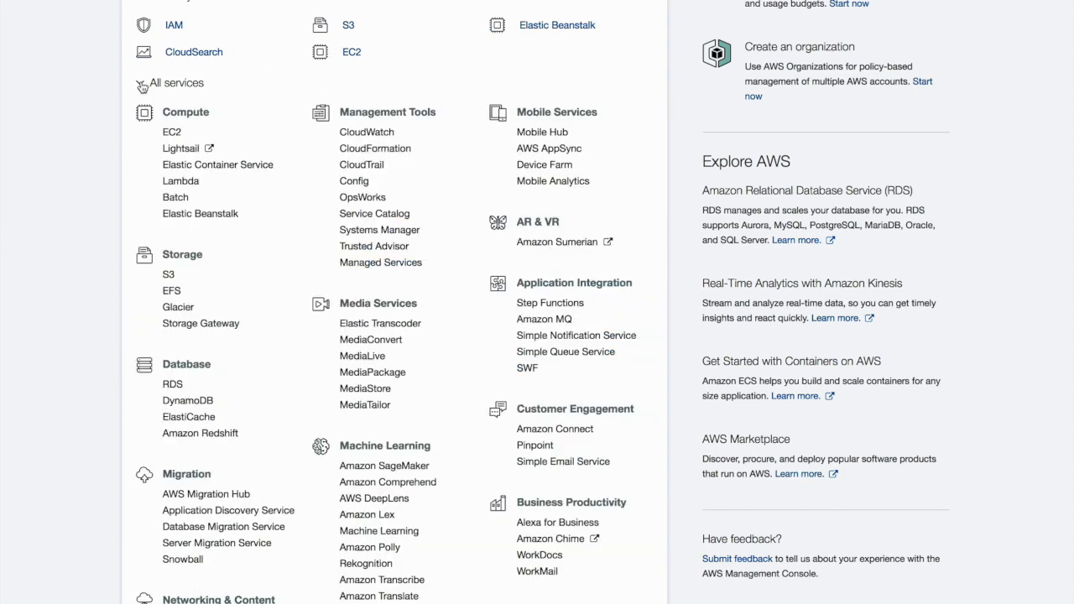
scroll(234, 474, down, 3)
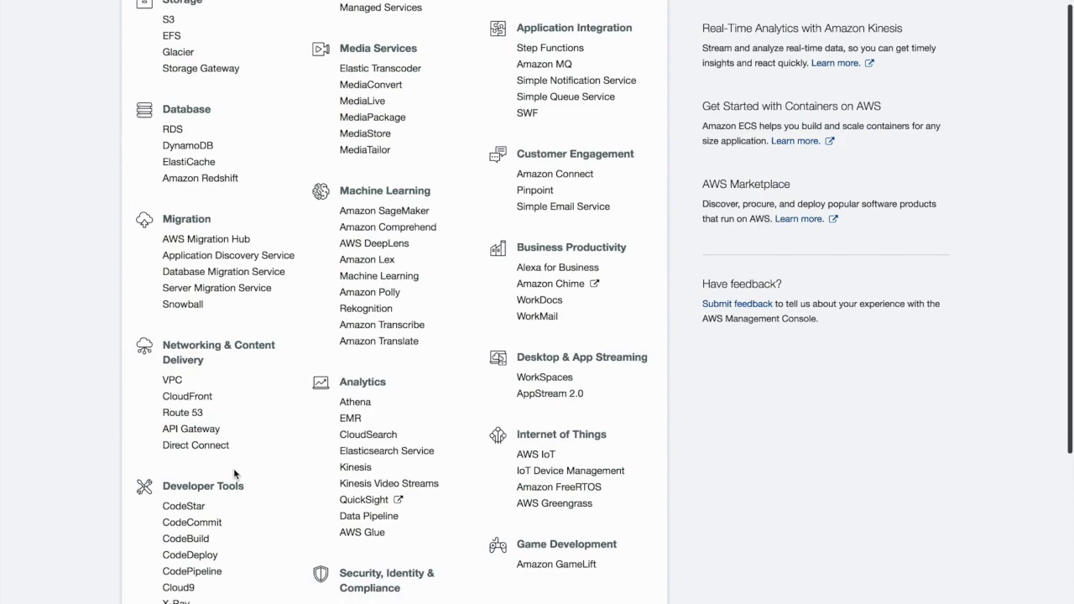
scroll(235, 474, down, 3)
scroll(291, 454, up, 6)
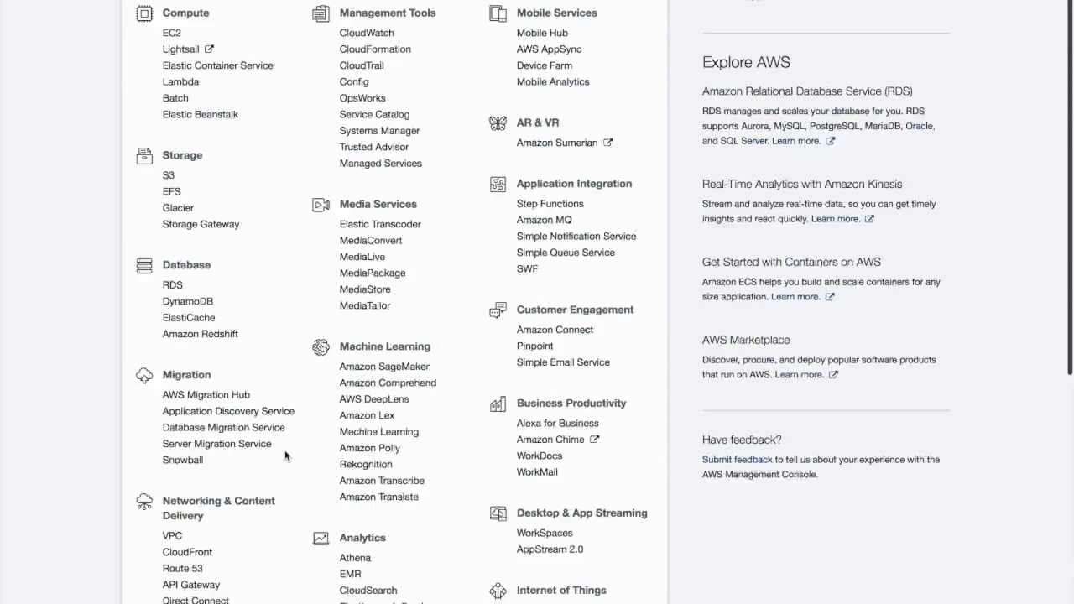
click(136, 83)
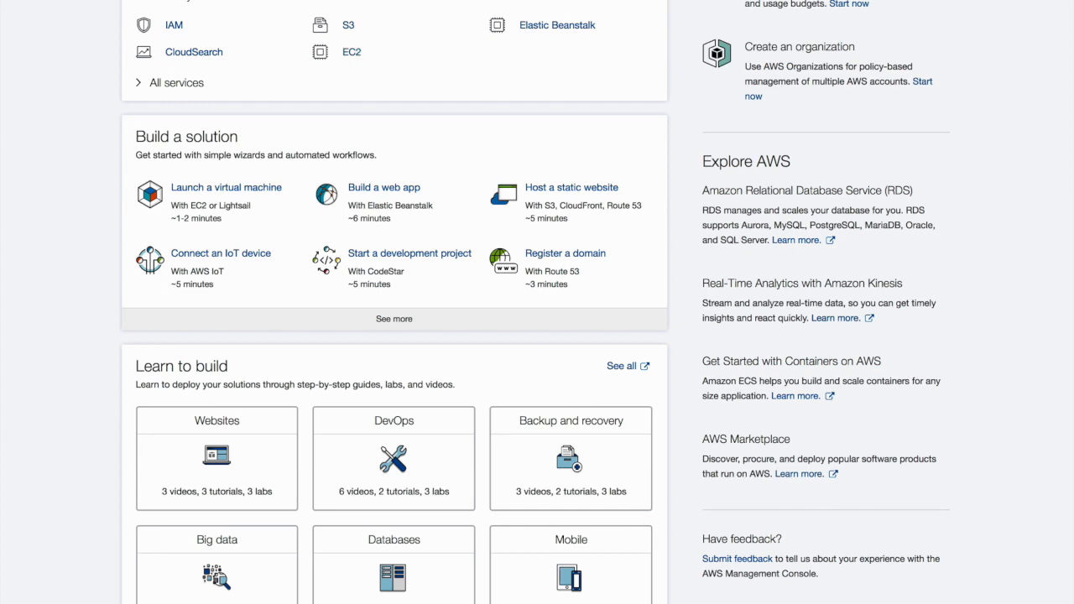
Search the services for ec2, open Lightsail with English as its language, and start creating the first instance
text(ec2)
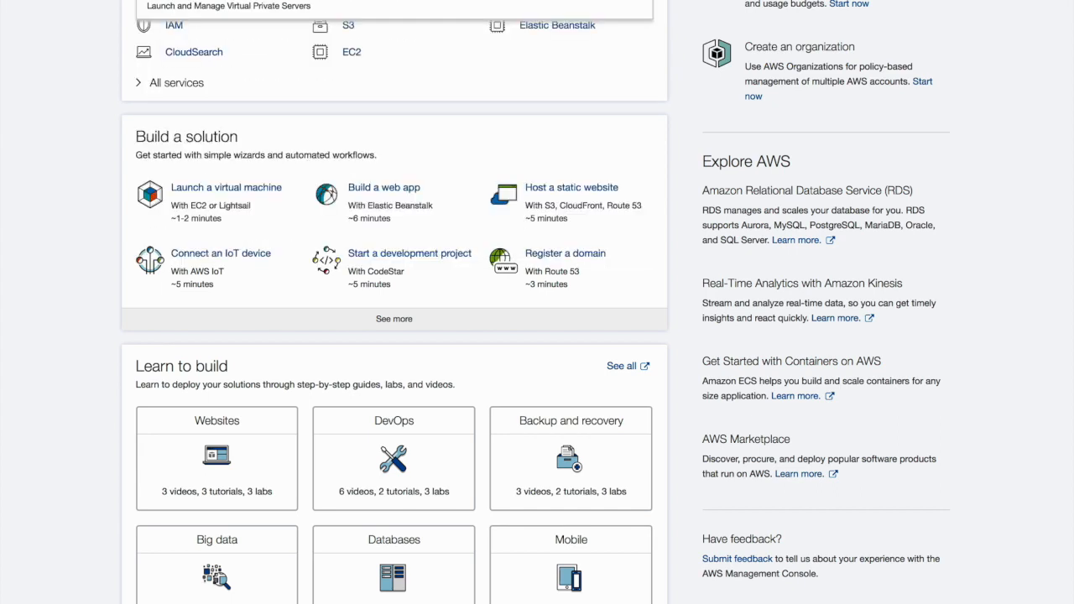
key(Return)
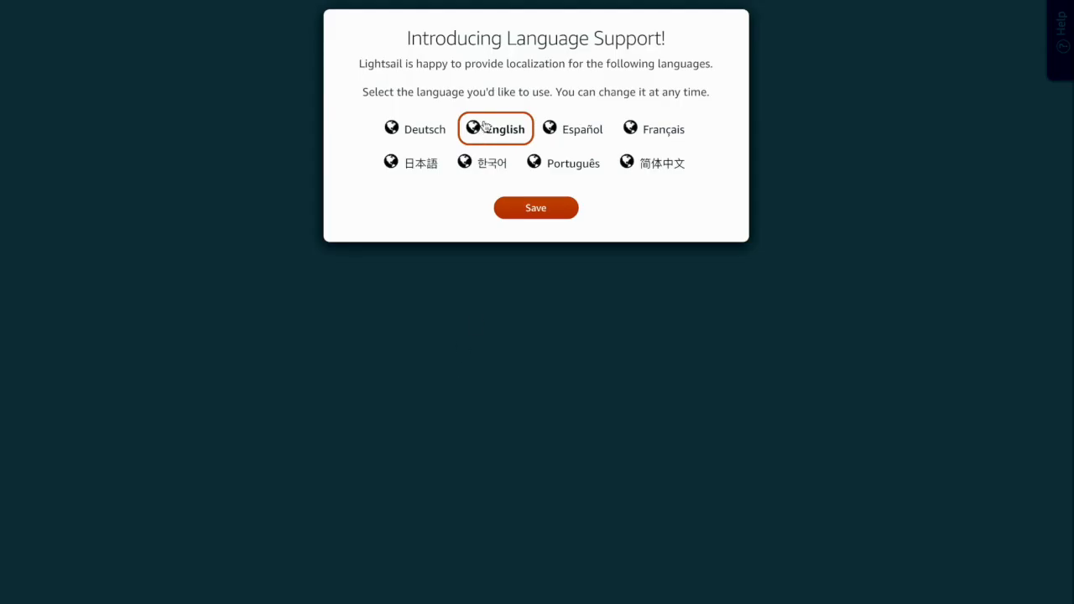
click(533, 207)
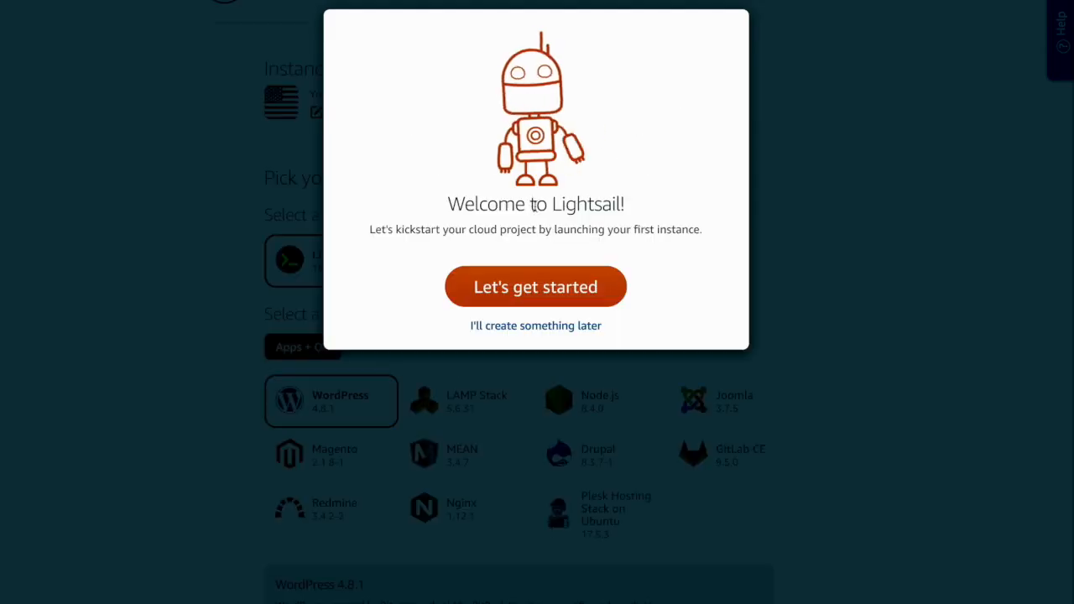
click(530, 294)
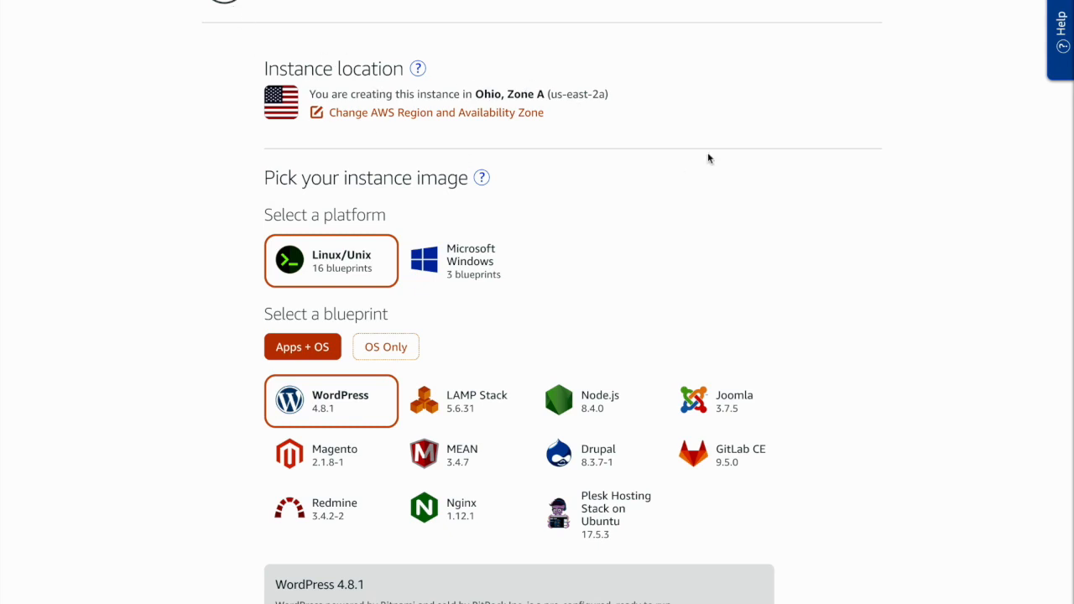
Show the AWS Region choices for the Lightsail instance and review the regions, platforms and blueprints on offer
click(405, 114)
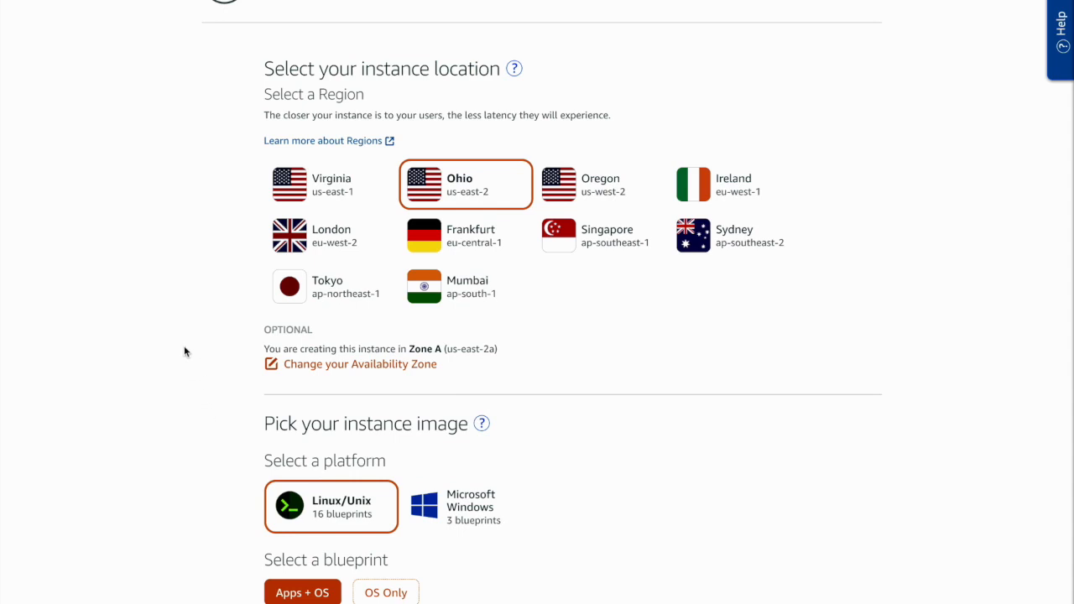
scroll(184, 347, down, 2)
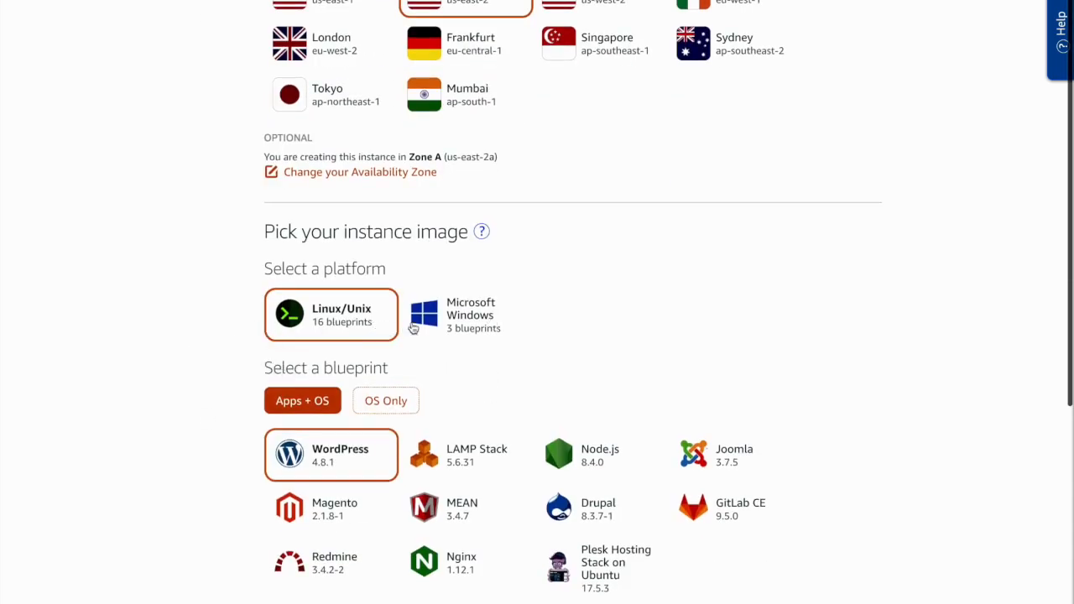
scroll(168, 272, down, 1)
scroll(164, 268, down, 2)
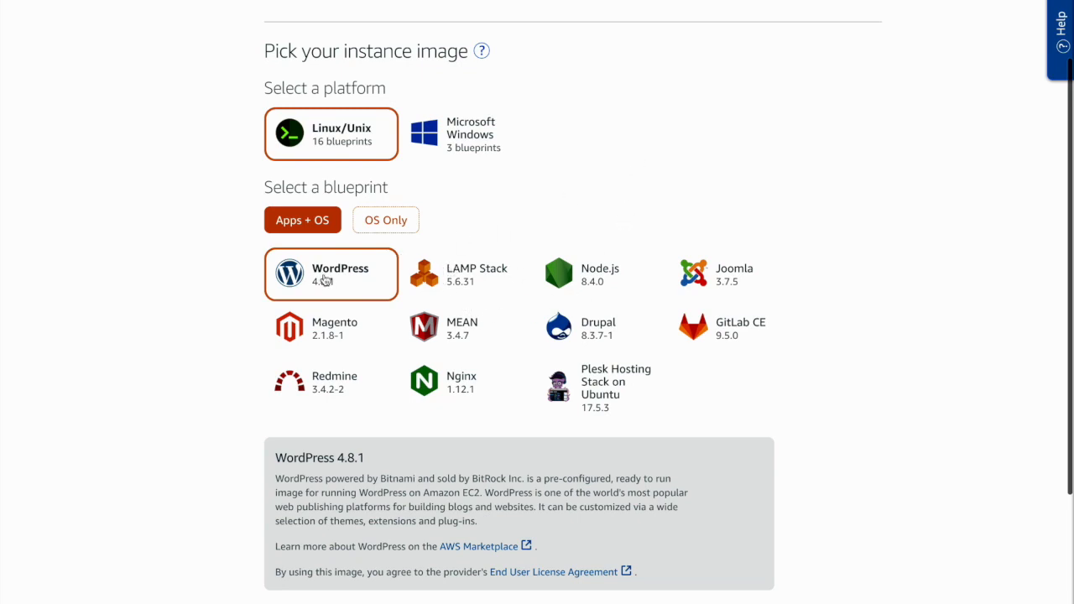
Examine the Lightsail blueprint descriptions for LAMP Stack, MEAN, Magento, Drupal, GitLab CE, Redmine, Nginx and Plesk Hosting Stack on Ubuntu
click(456, 282)
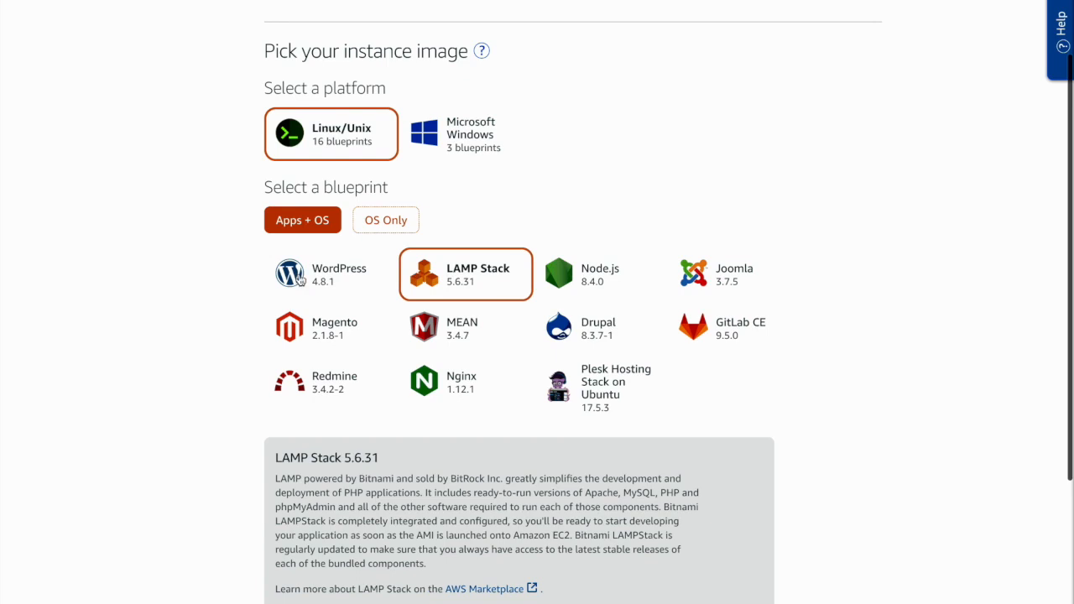
scroll(249, 303, down, 2)
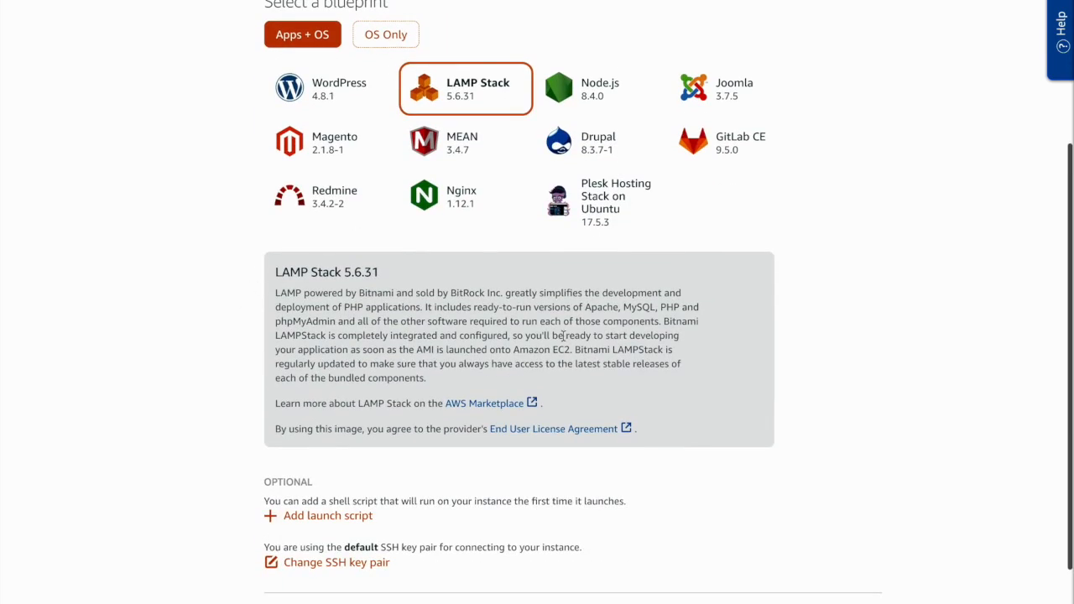
click(440, 144)
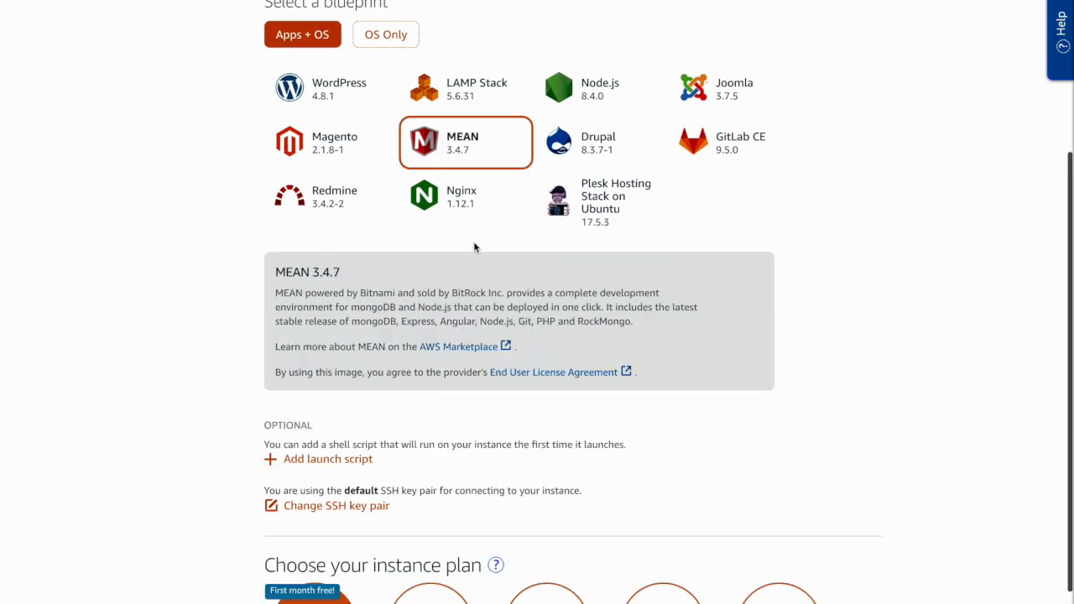
click(350, 153)
click(611, 148)
click(717, 150)
click(343, 198)
click(464, 197)
click(577, 203)
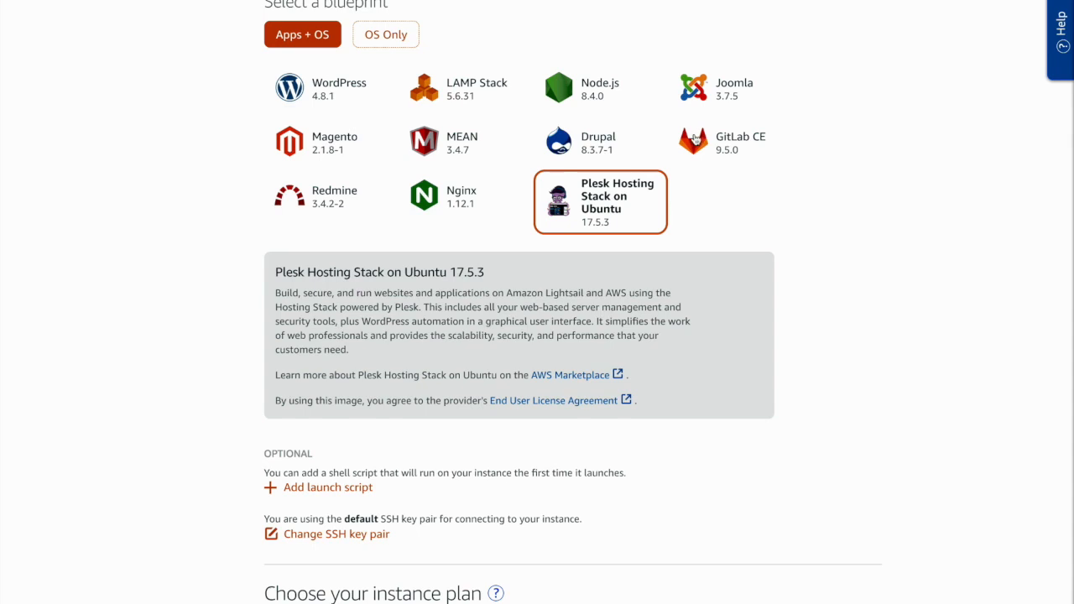
Compare the Joomla, Node.js, LAMP Stack, WordPress, Magento, Redmine and Plesk Hosting Stack on Ubuntu blueprint descriptions
scroll(152, 463, down, 1)
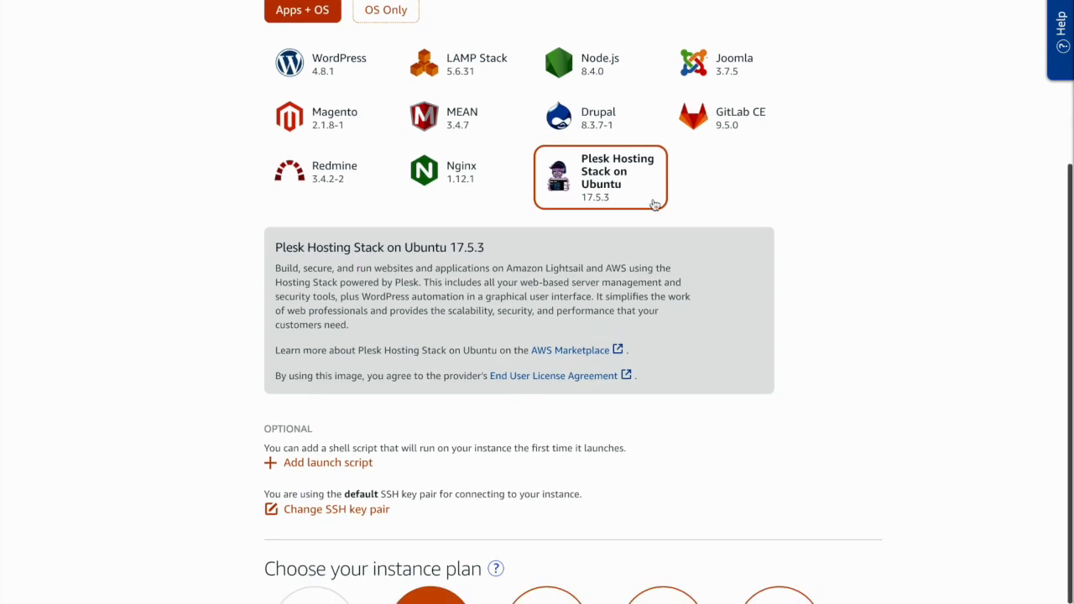
click(719, 64)
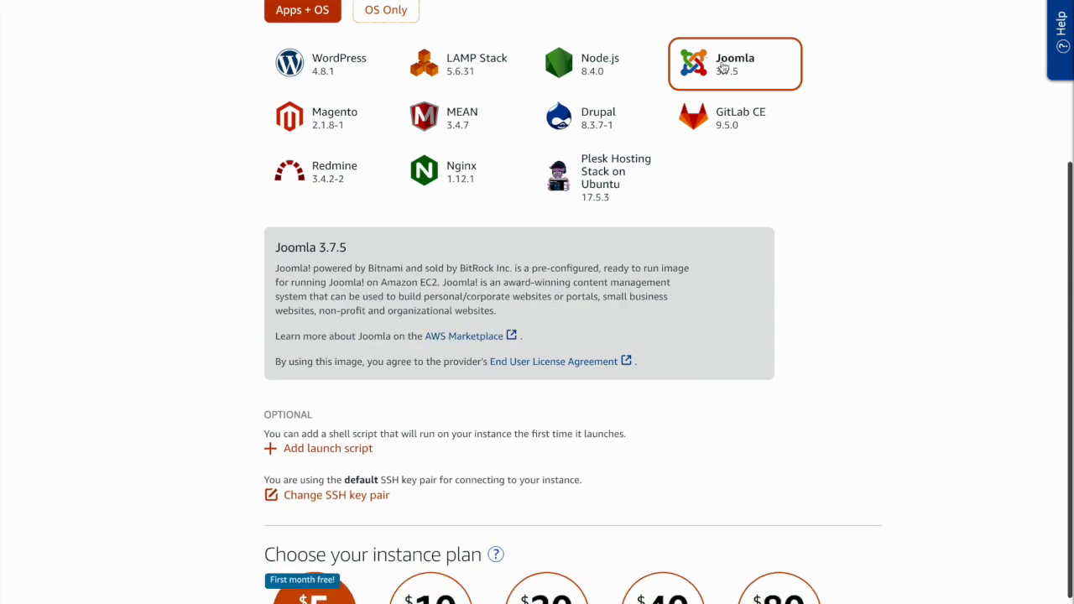
click(598, 66)
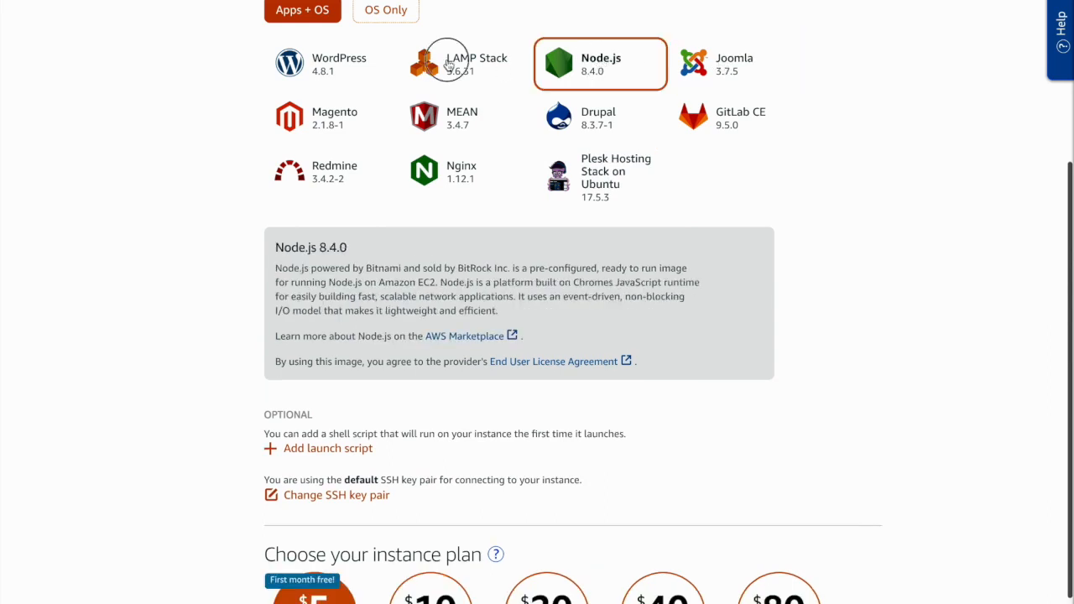
click(440, 74)
click(303, 69)
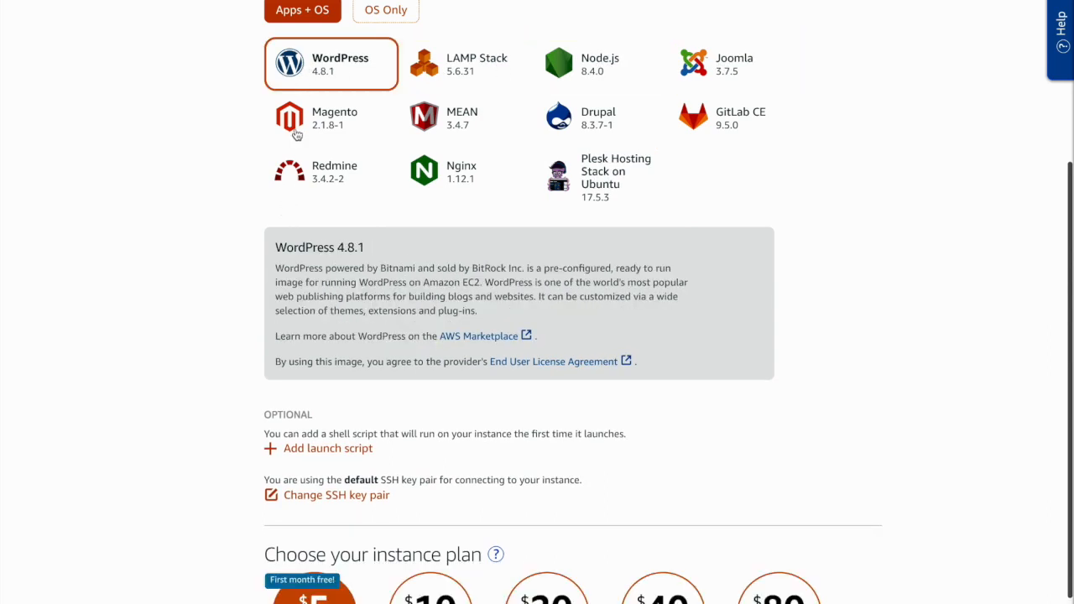
click(302, 131)
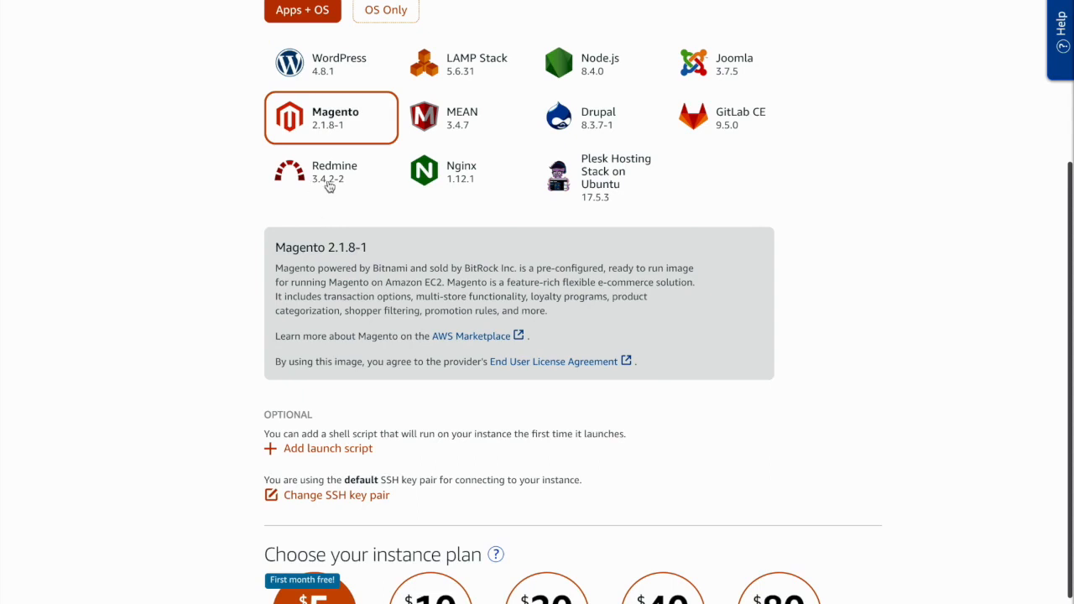
click(330, 184)
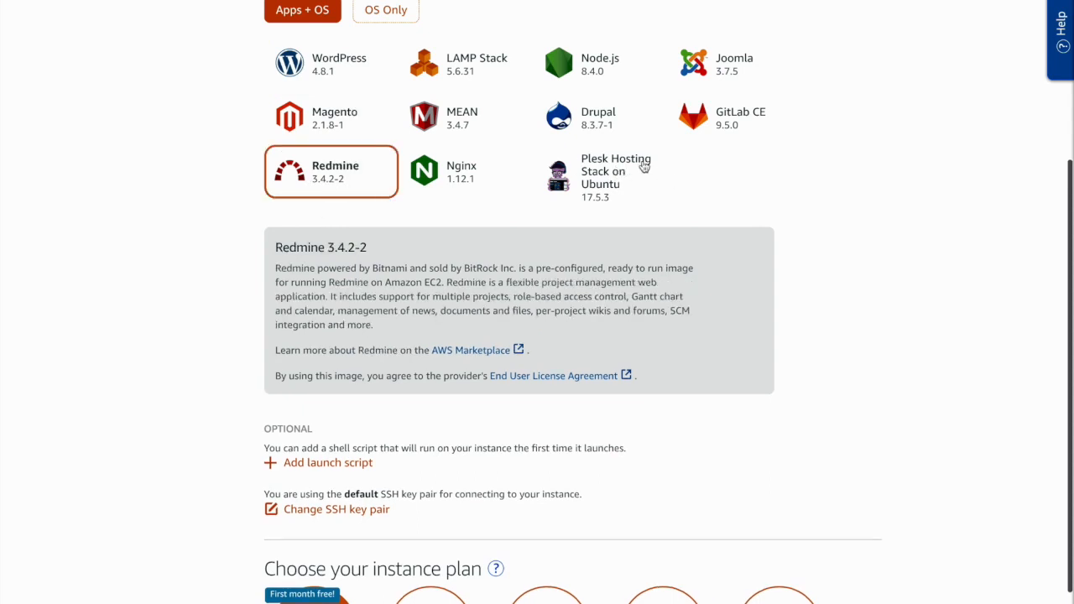
click(641, 167)
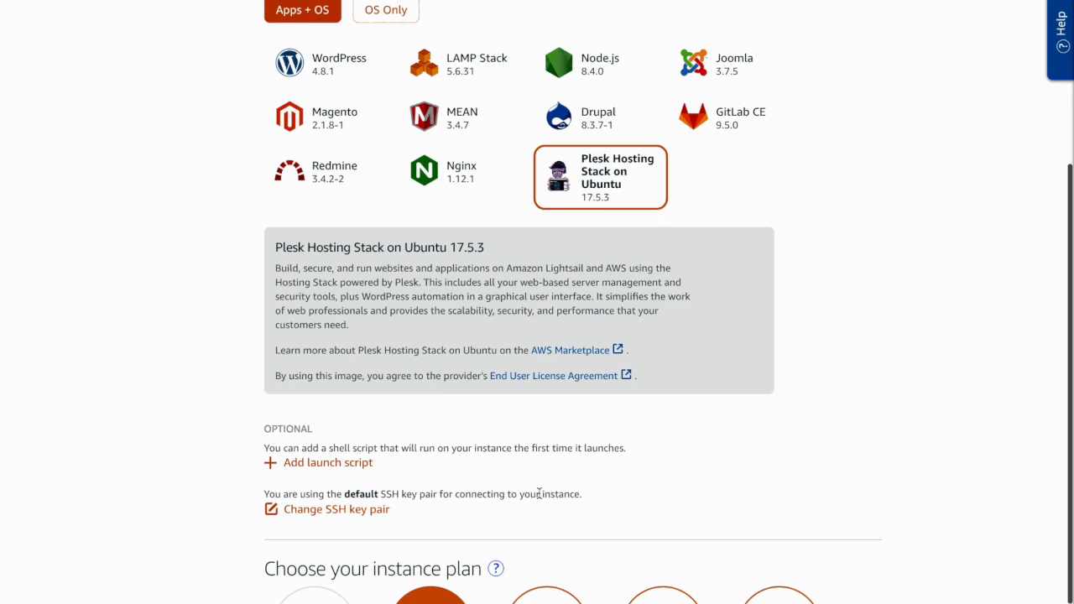
View the OS Only blueprints for the Linux/Unix platform and return to the Apps + OS blueprints
scroll(901, 283, up, 6)
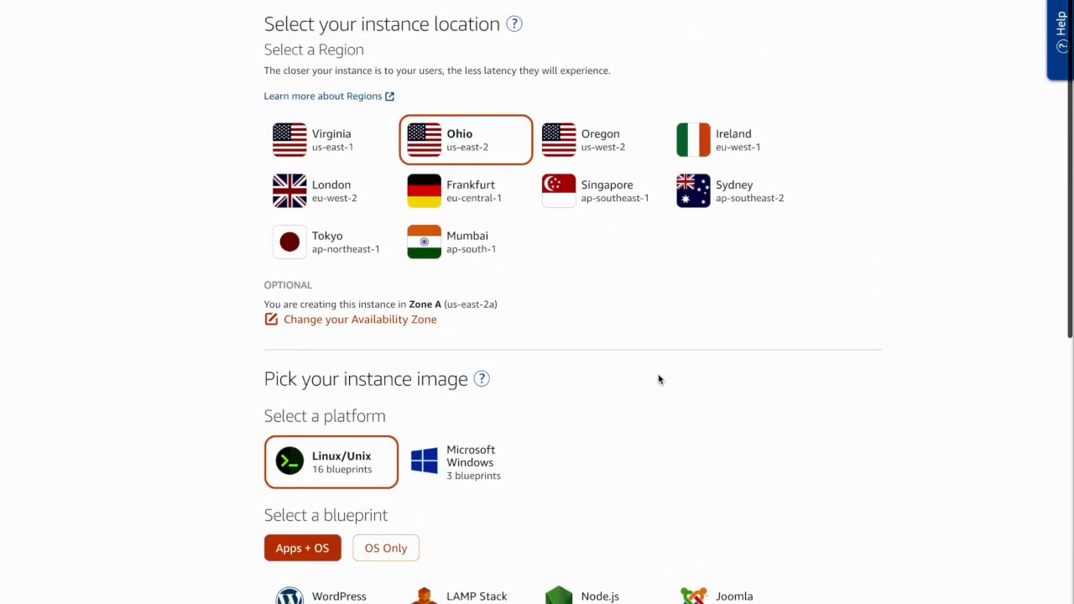
scroll(740, 370, down, 2)
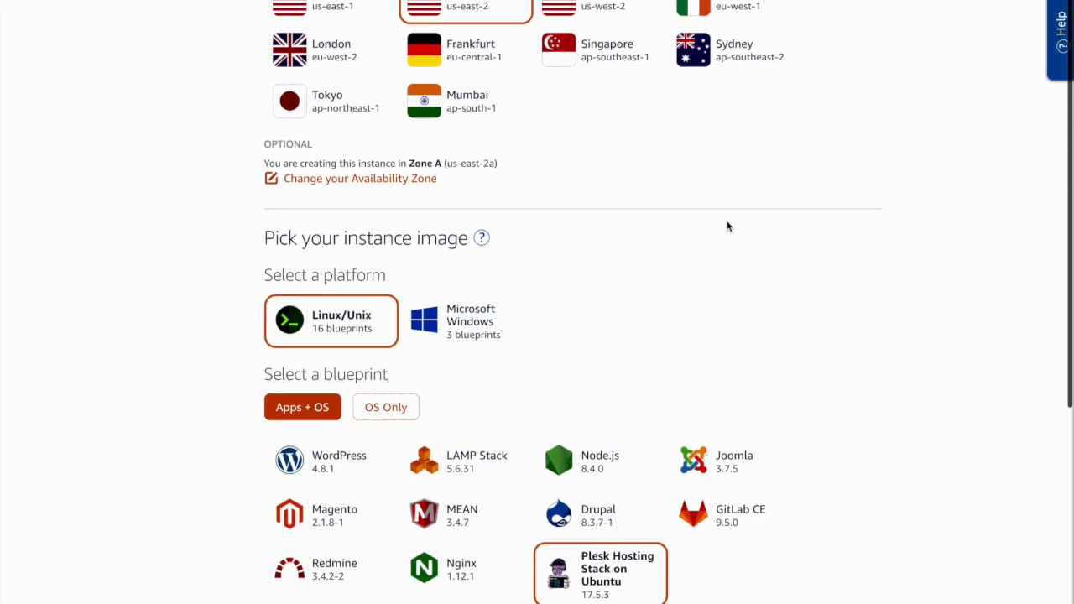
click(388, 408)
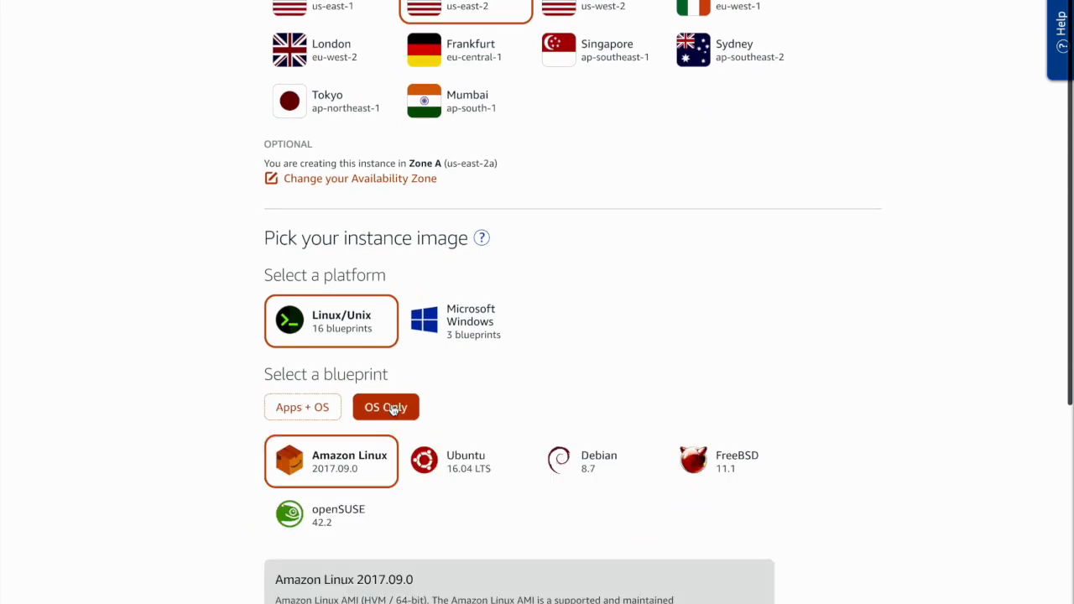
click(299, 408)
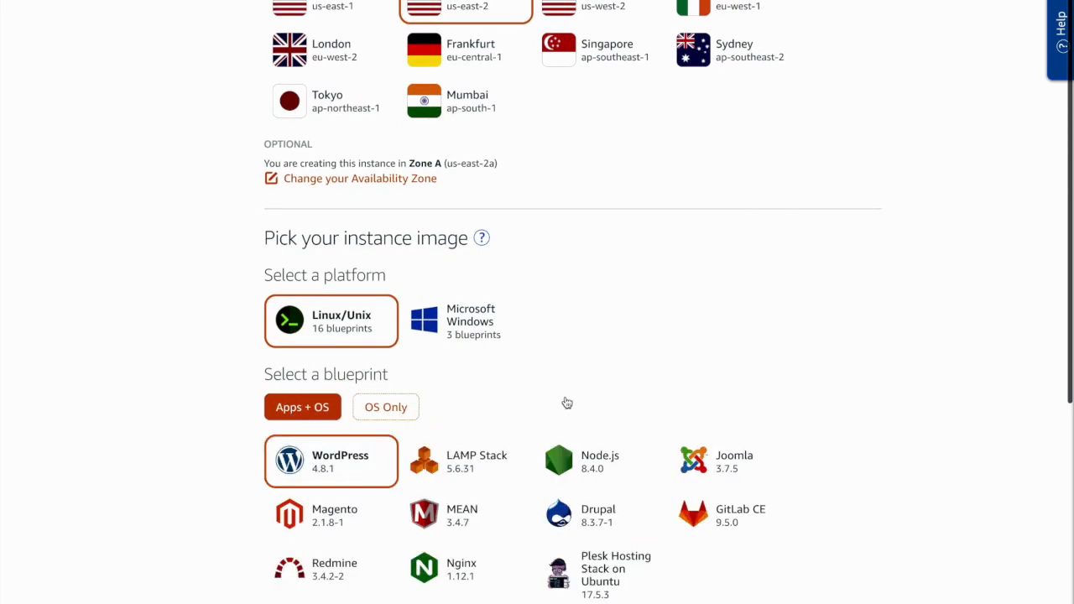
scroll(574, 401, up, 3)
scroll(574, 401, down, 1)
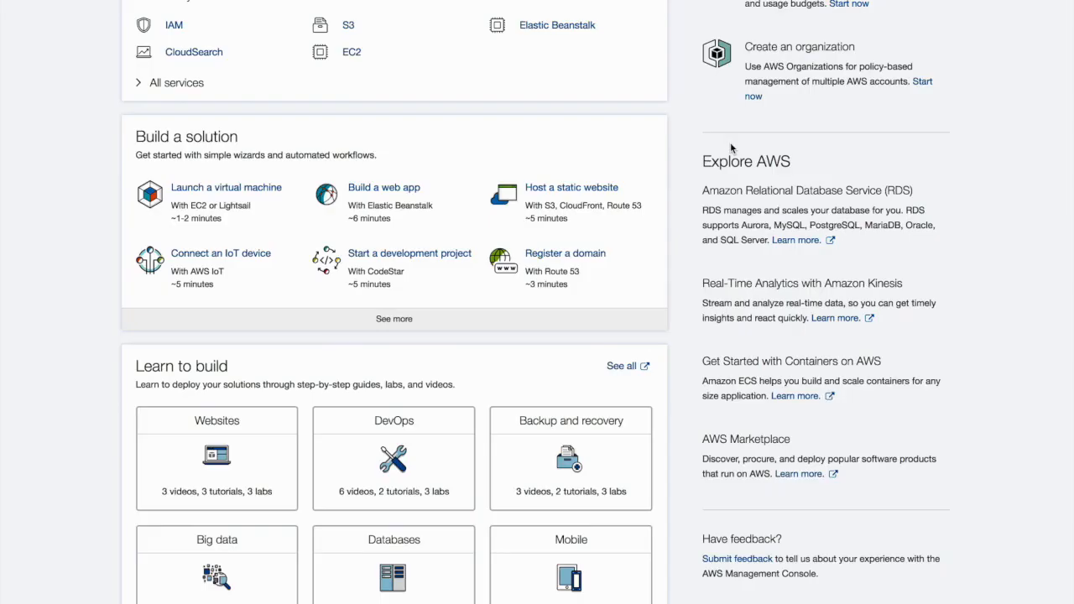
Open the EC2 service and start launching a new instance without using a template
click(351, 52)
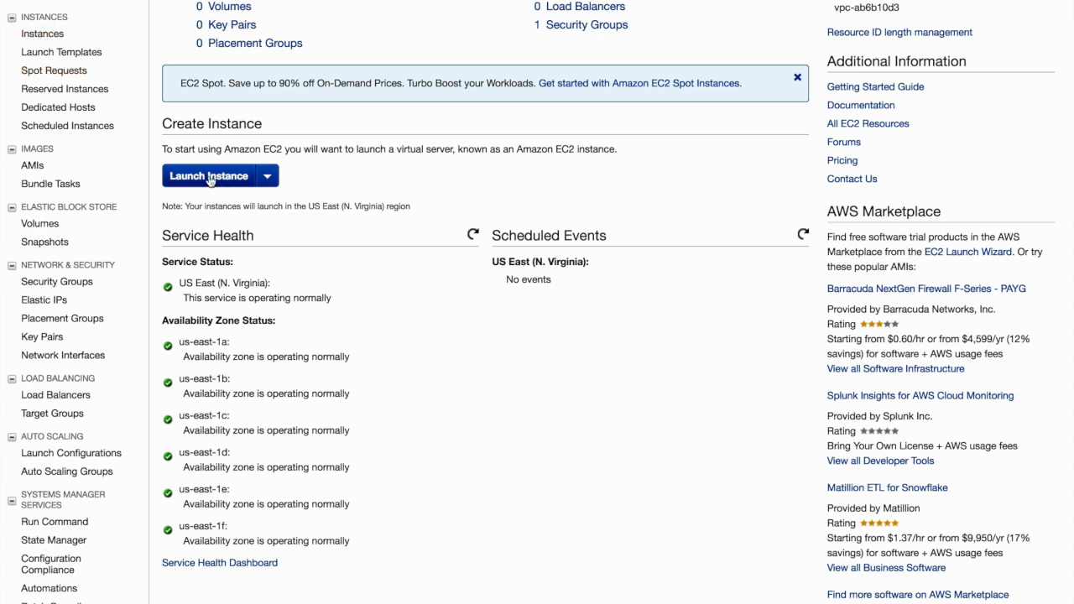
click(267, 177)
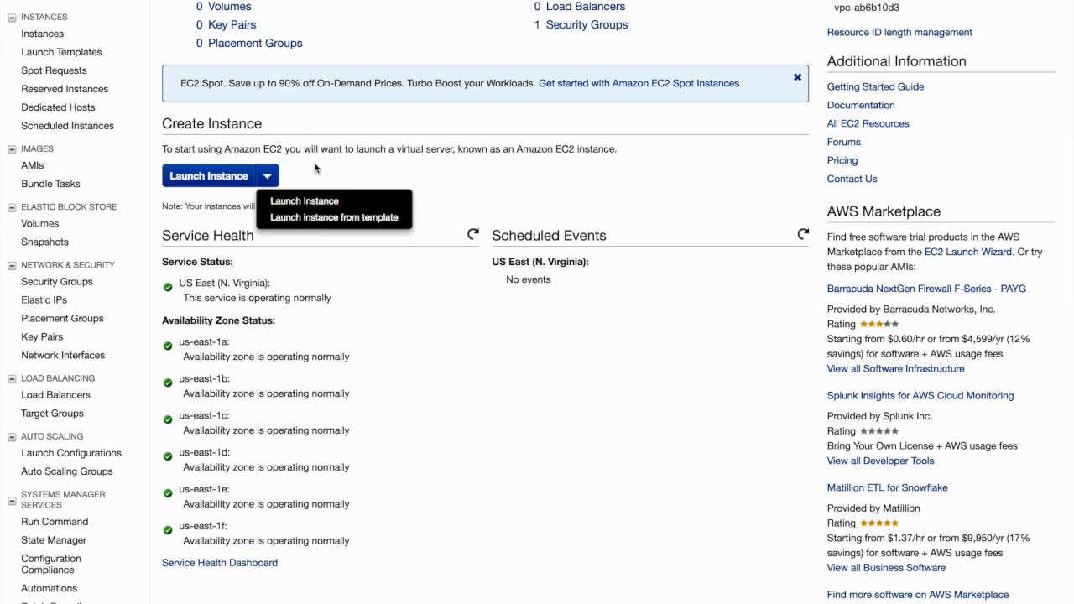
click(314, 167)
click(226, 176)
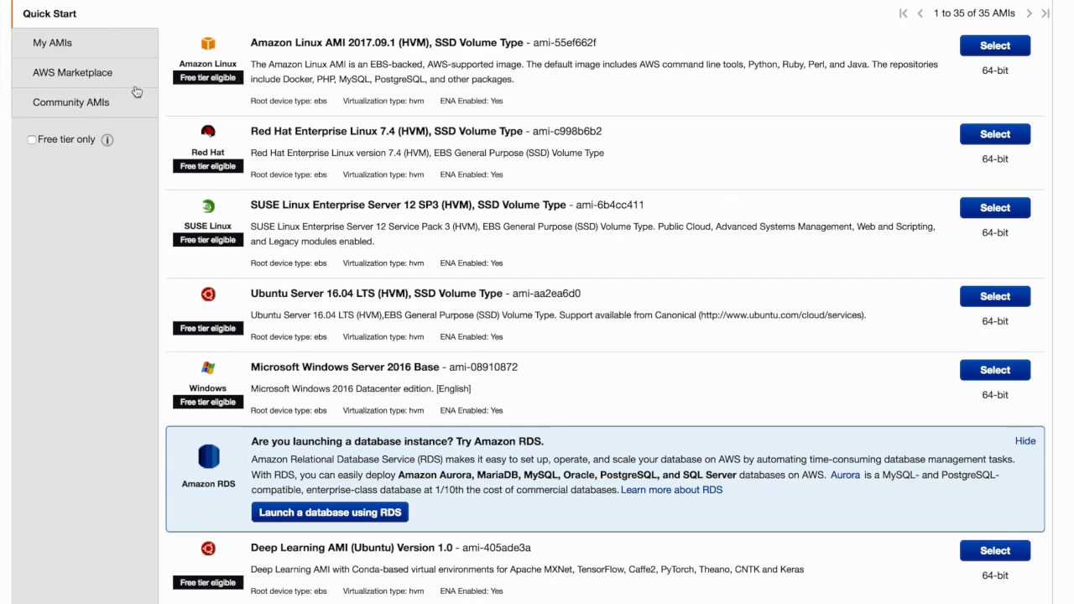
Limit the Quick Start AMI list to free tier only and look through the available images
click(31, 141)
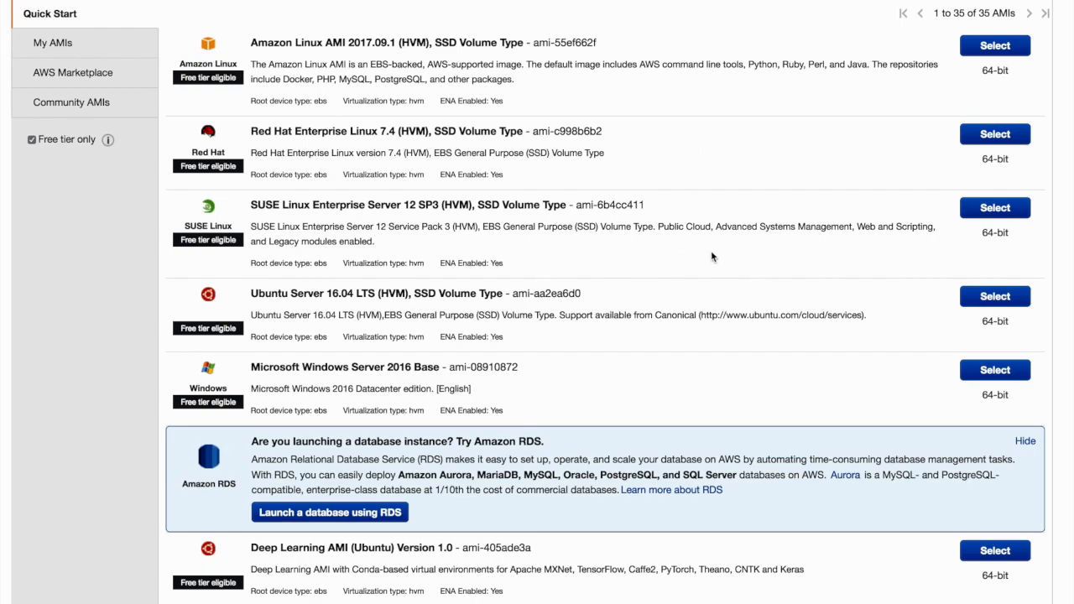
scroll(756, 251, down, 5)
scroll(766, 256, down, 5)
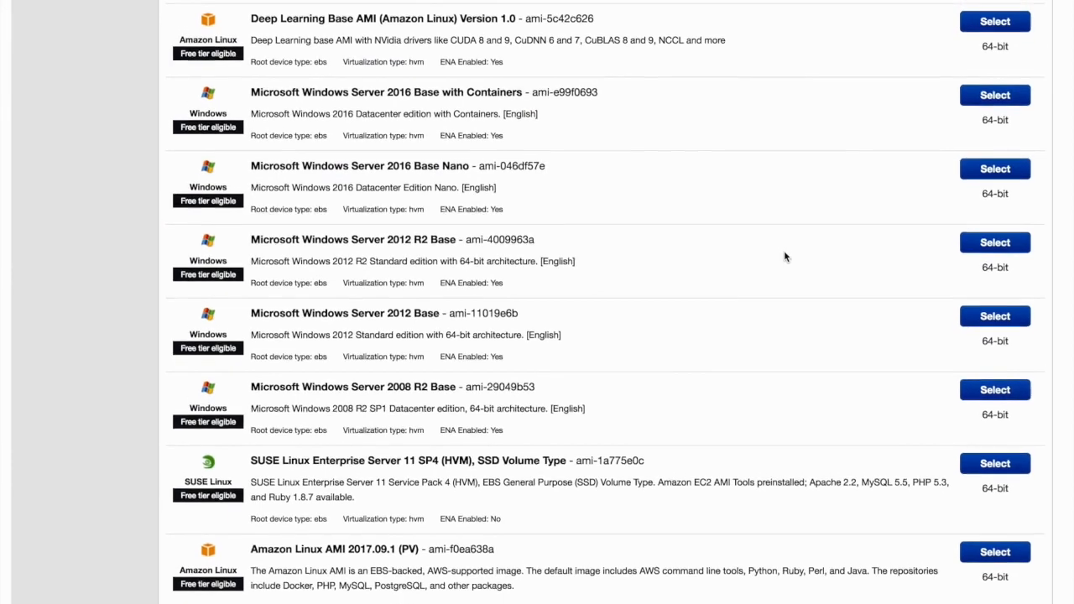
scroll(783, 255, up, 8)
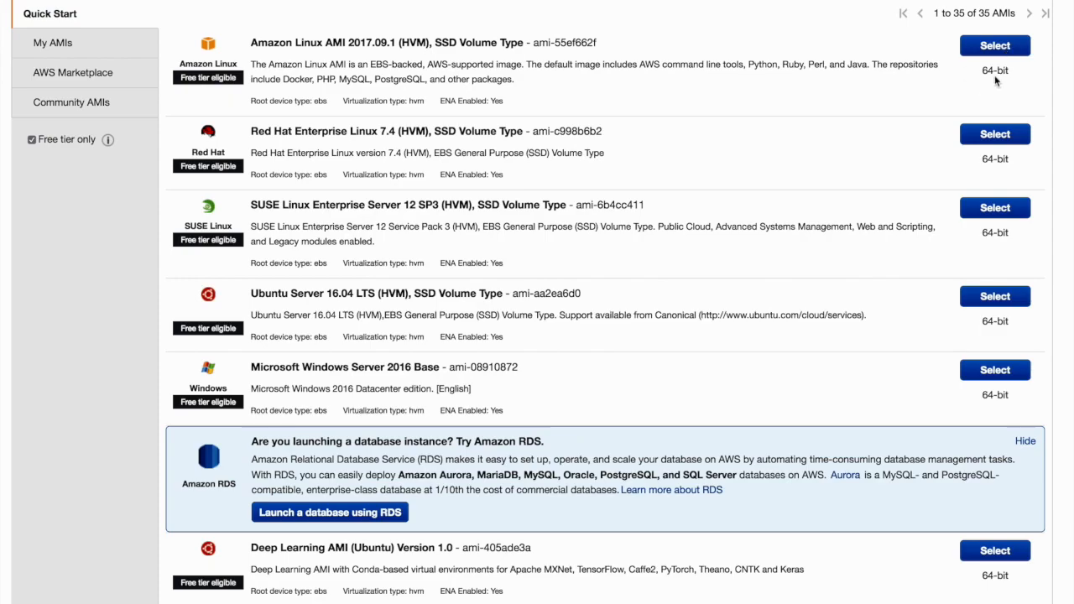
scroll(712, 312, down, 9)
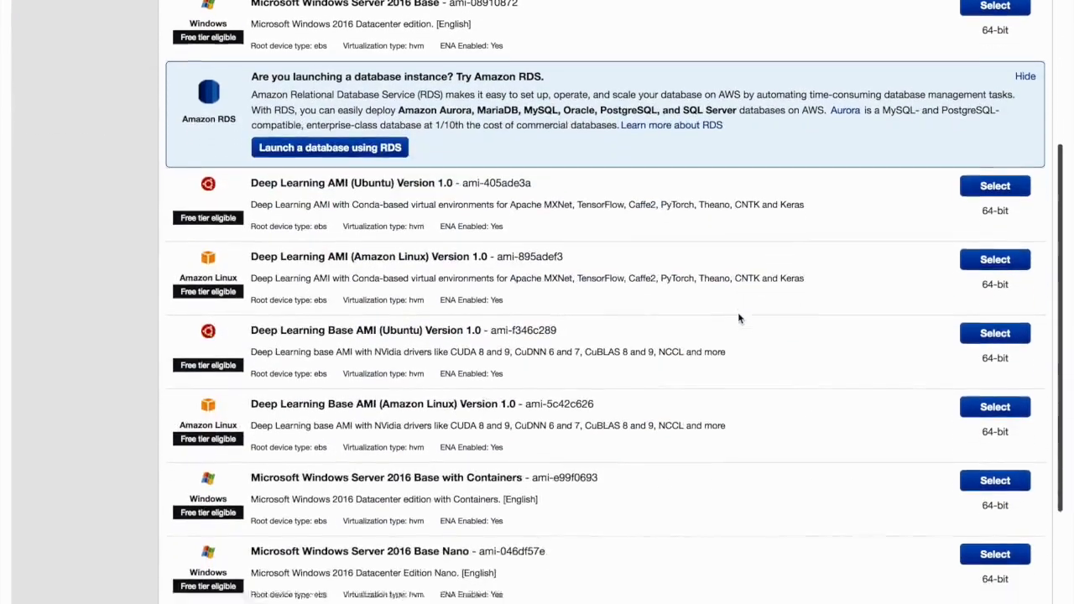
scroll(738, 318, up, 10)
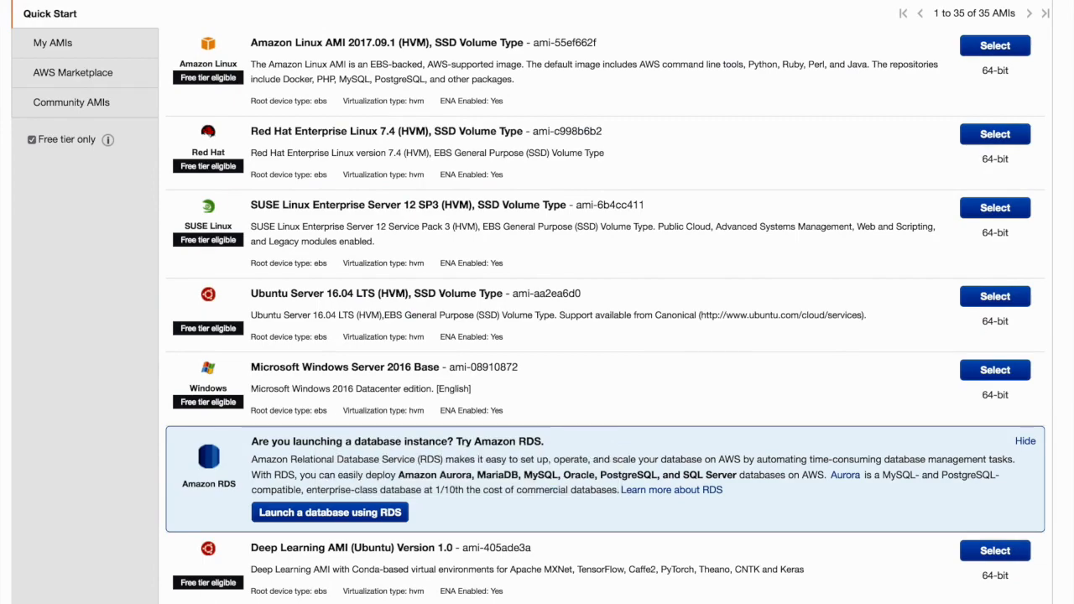
Look through the remaining free-tier AMIs and select Amazon Linux AMI 2017.09.1 (HVM), SSD Volume Type for the instance
scroll(733, 450, down, 8)
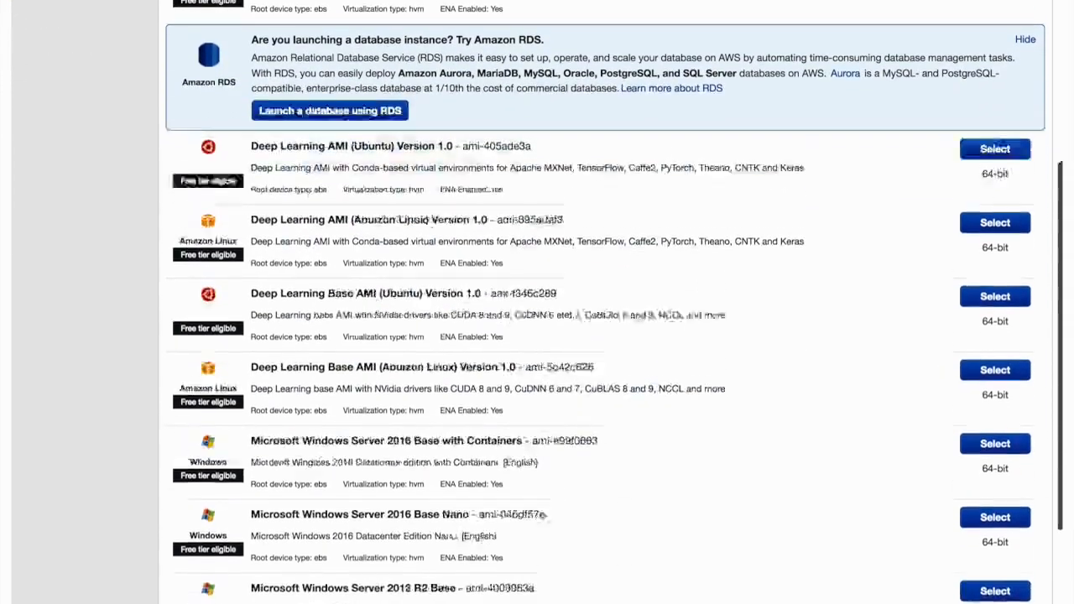
scroll(735, 445, down, 1)
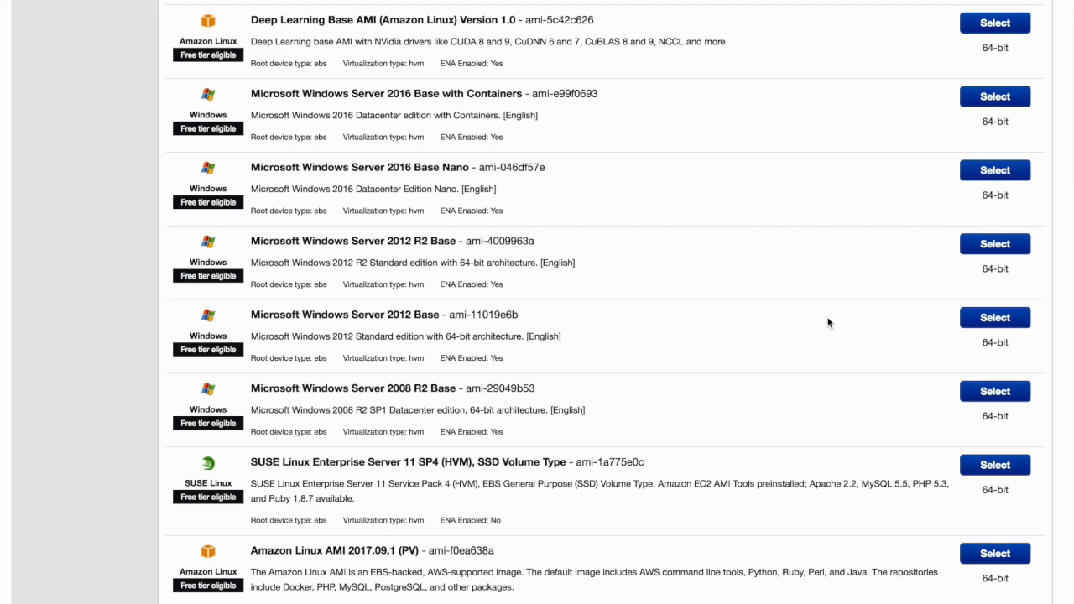
scroll(829, 322, up, 15)
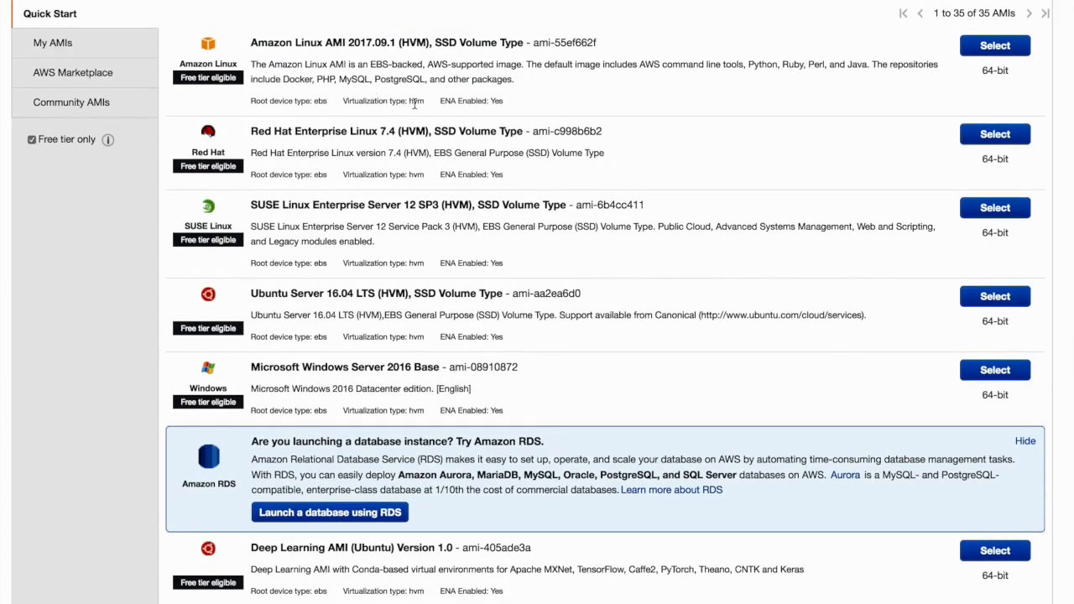
drag(425, 100, 338, 106)
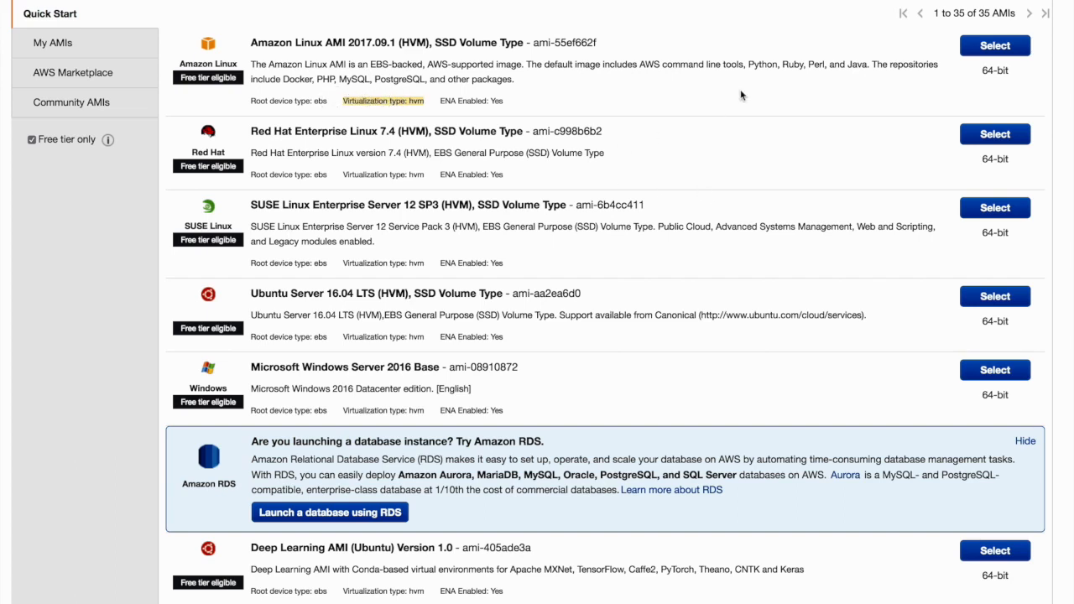
click(998, 47)
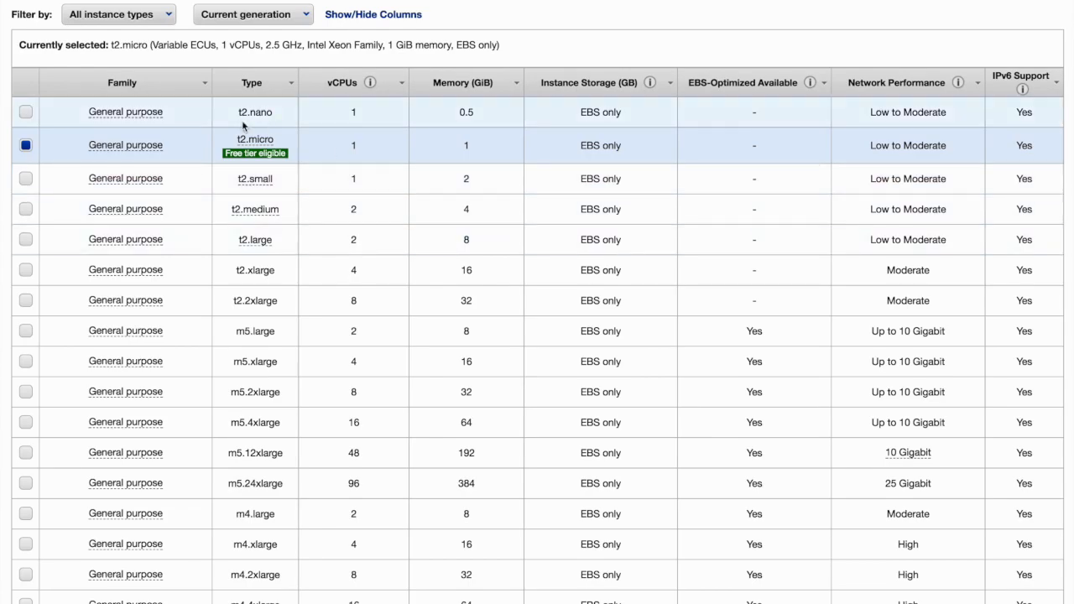
Check the t2.micro free tier terms, compare the other instance types, and continue to the instance details with t2.micro selected
mouse_move(251, 155)
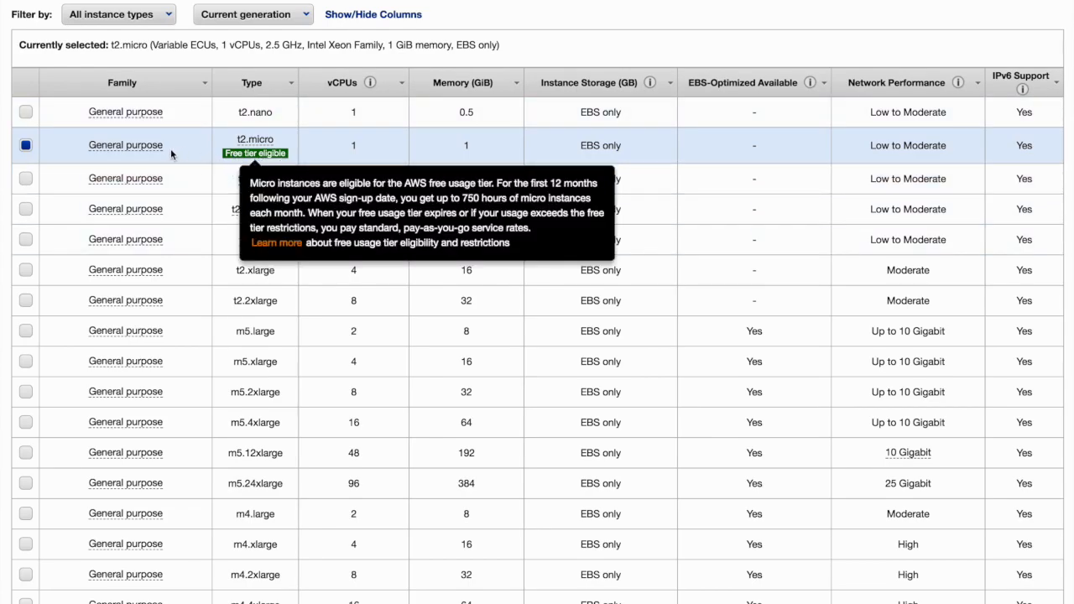
scroll(525, 383, down, 15)
scroll(526, 386, down, 3)
scroll(526, 386, up, 15)
scroll(525, 381, up, 3)
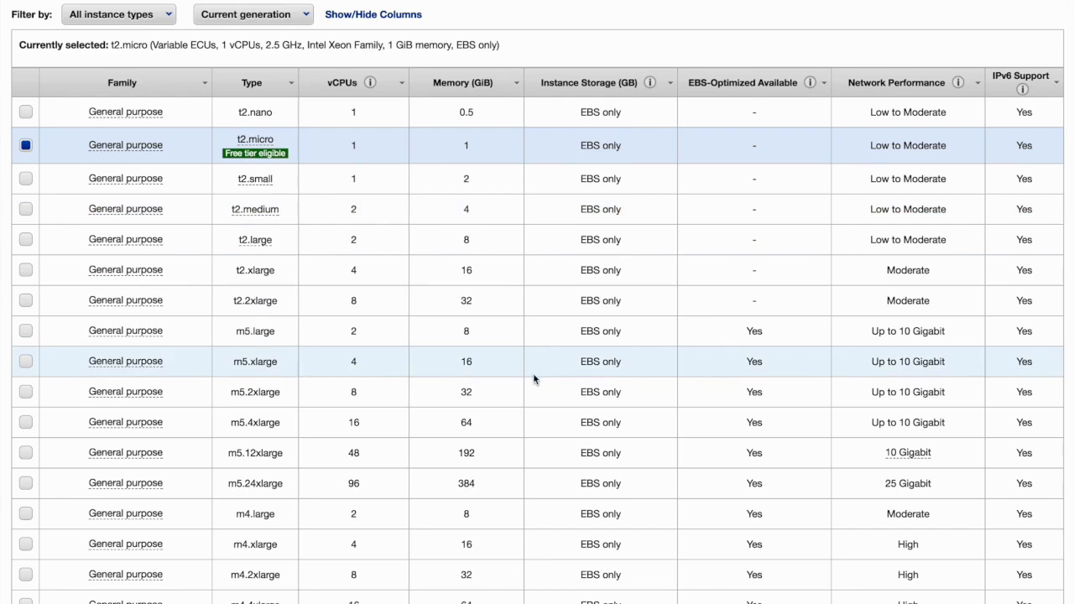
scroll(533, 378, down, 6)
scroll(502, 310, down, 3)
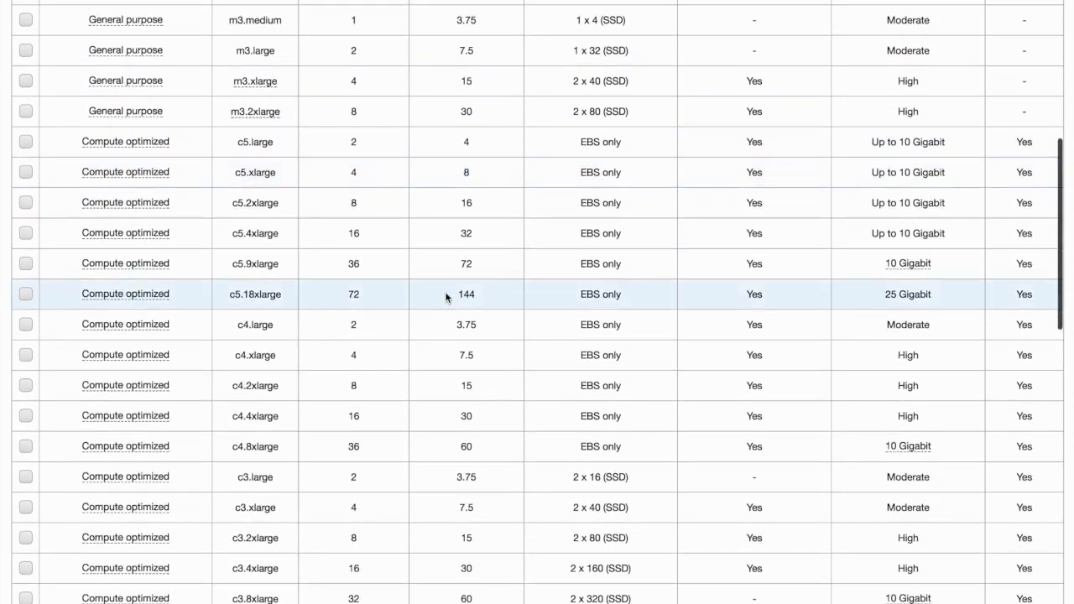
scroll(432, 427, down, 5)
scroll(431, 429, down, 6)
scroll(432, 428, down, 4)
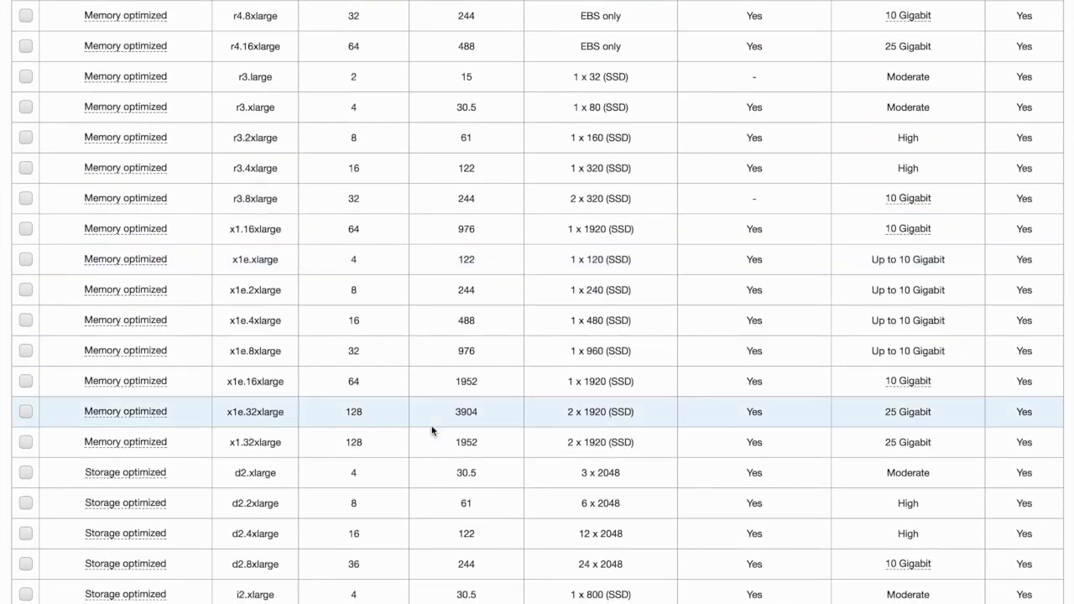
scroll(432, 430, down, 4)
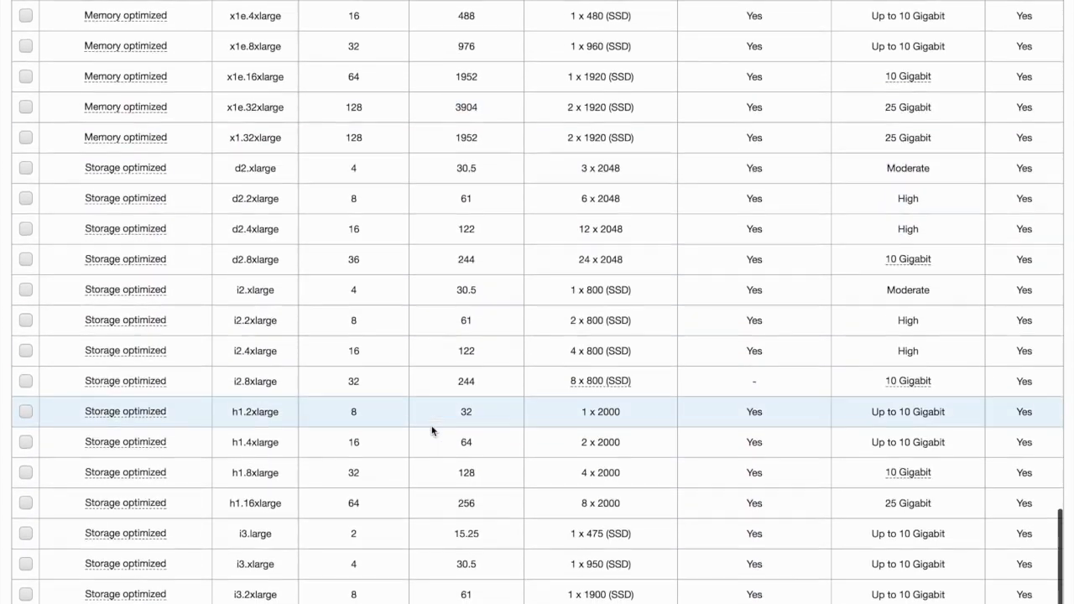
scroll(431, 430, up, 20)
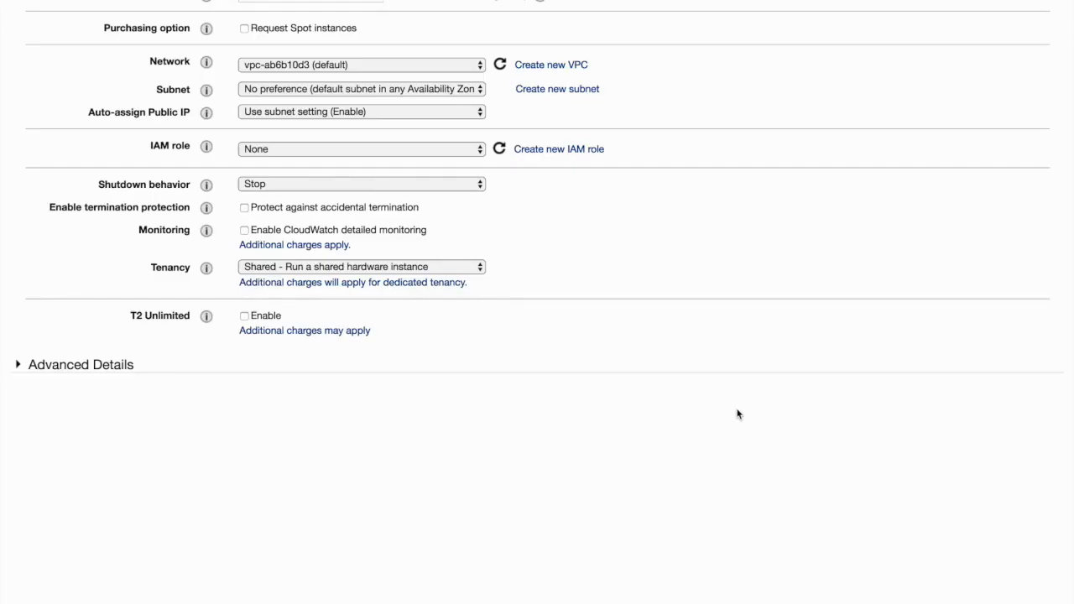
View the available subnets and regions without changing either, and continue to the launch review with the default instance details
click(451, 92)
click(451, 92)
click(450, 90)
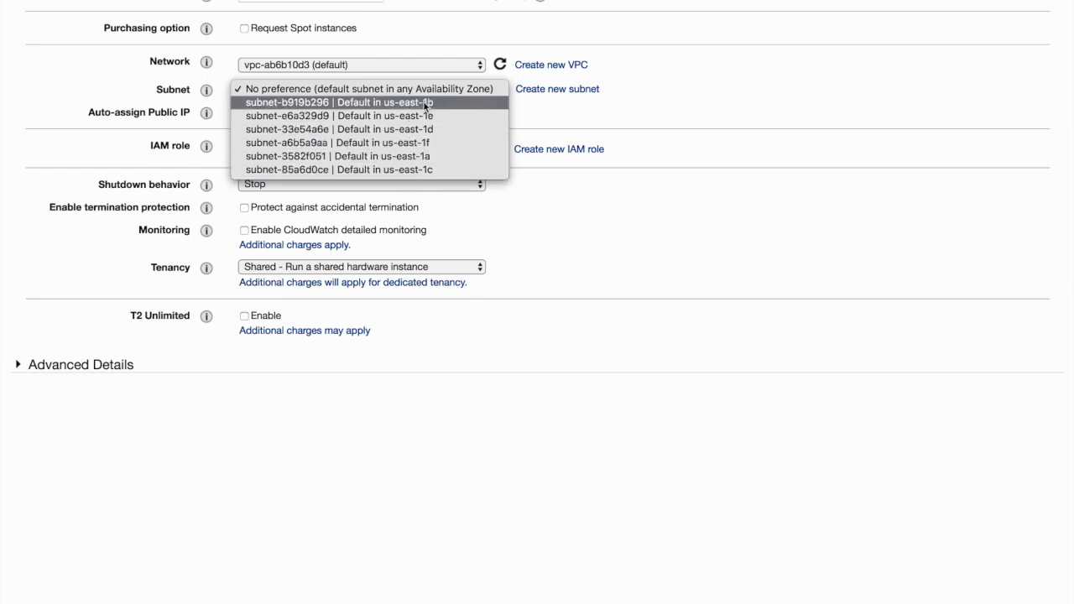
click(793, 48)
click(897, 0)
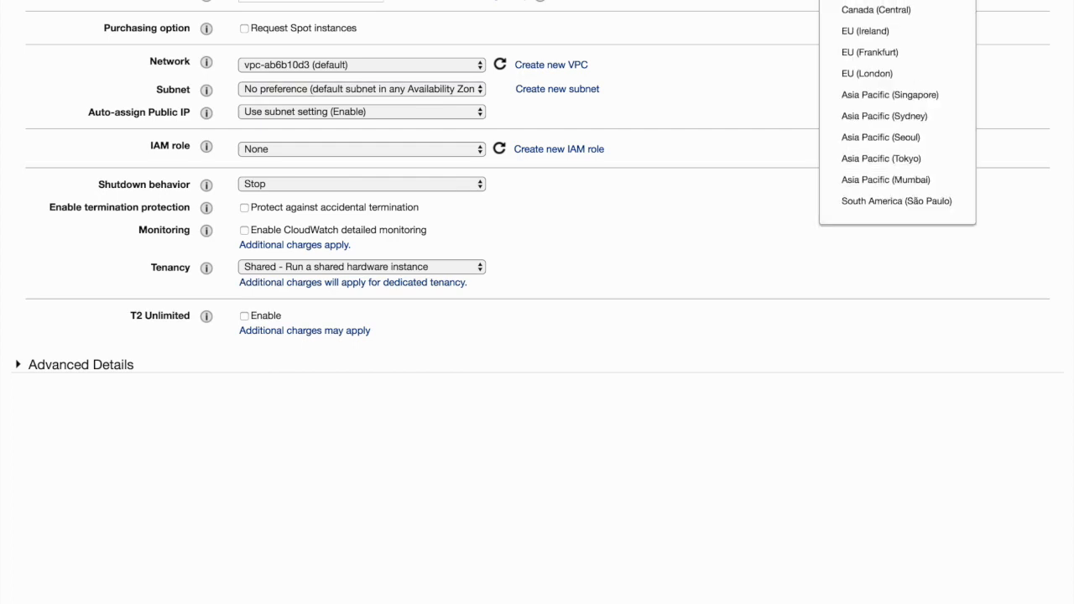
click(693, 29)
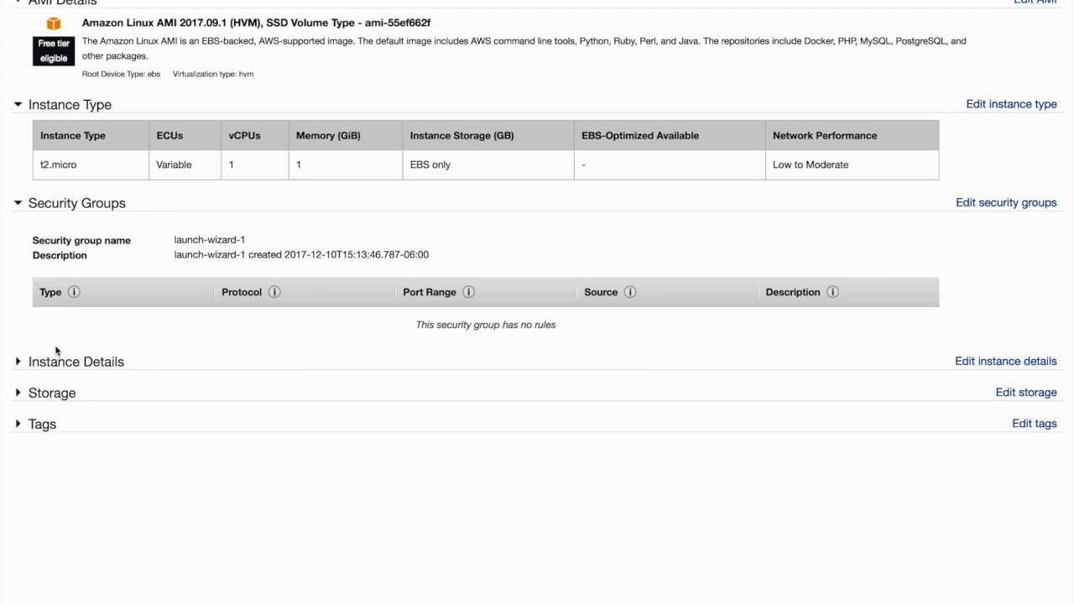
Expand the Instance Details and Storage sections of the launch review and check the settings in them
click(18, 364)
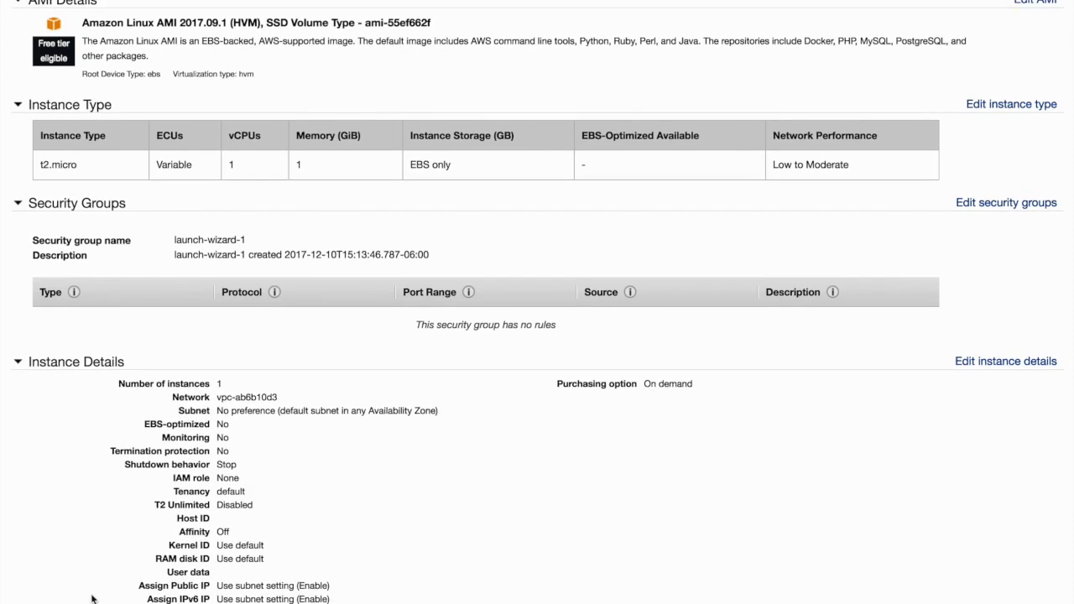
scroll(106, 584, down, 2)
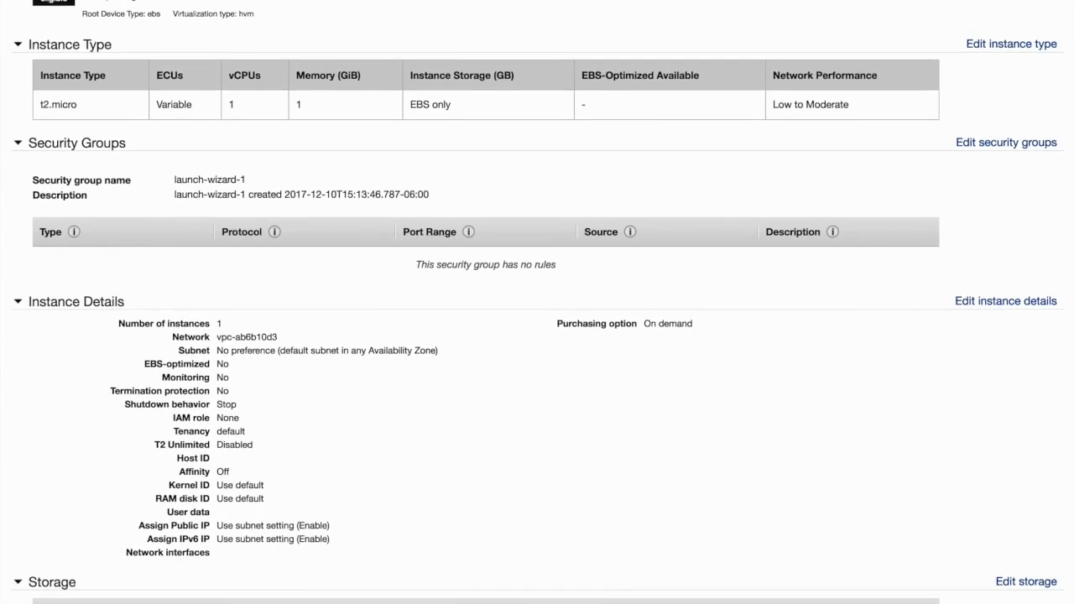
scroll(356, 430, down, 2)
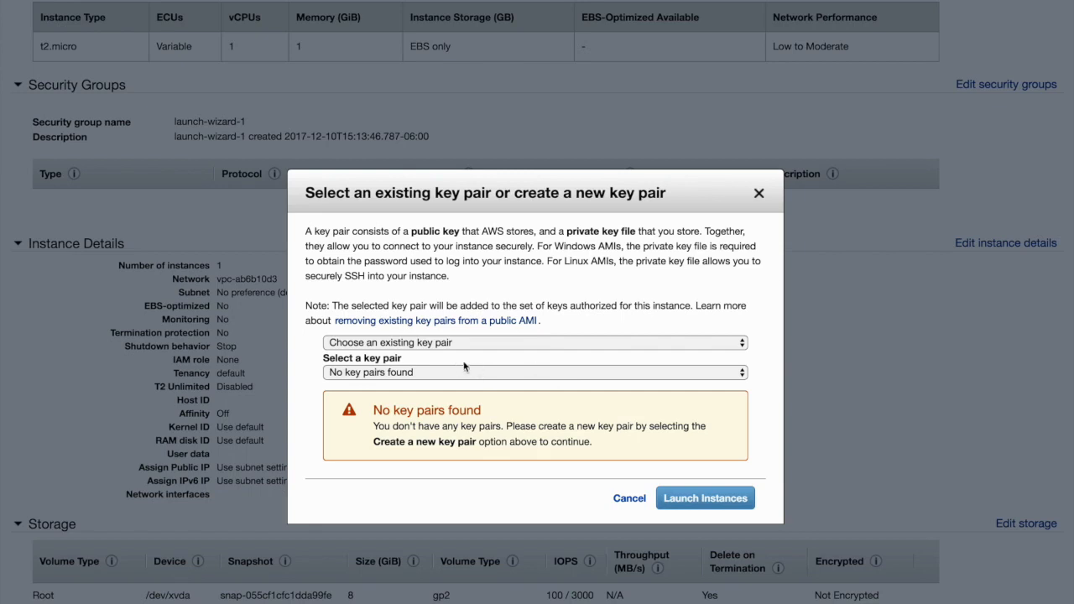
Proceed to launch, create a new key pair named HockeyMomBookKey and download its private key file
click(456, 344)
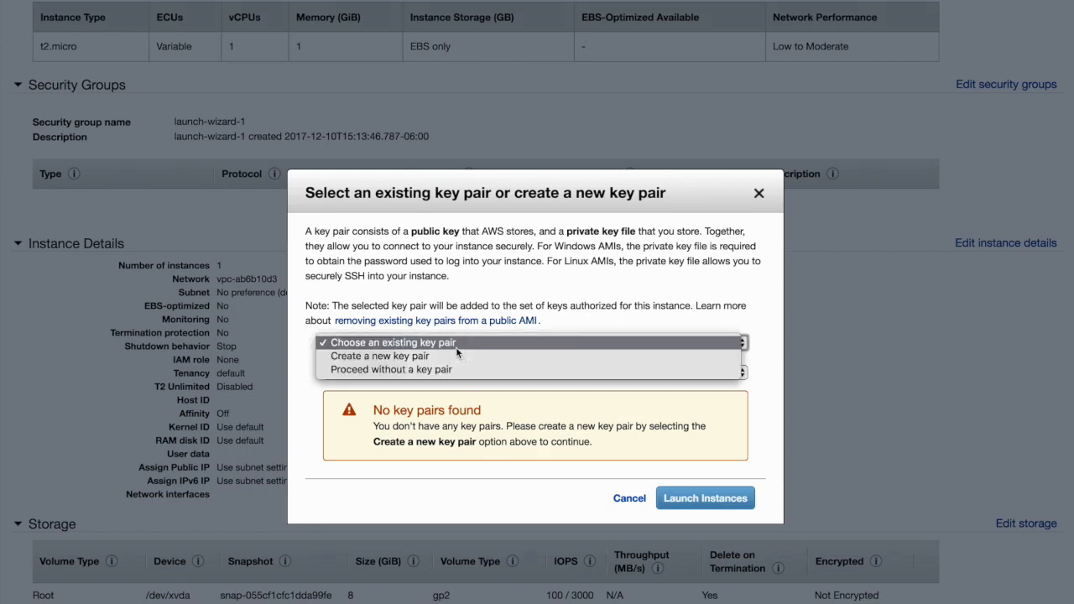
click(370, 279)
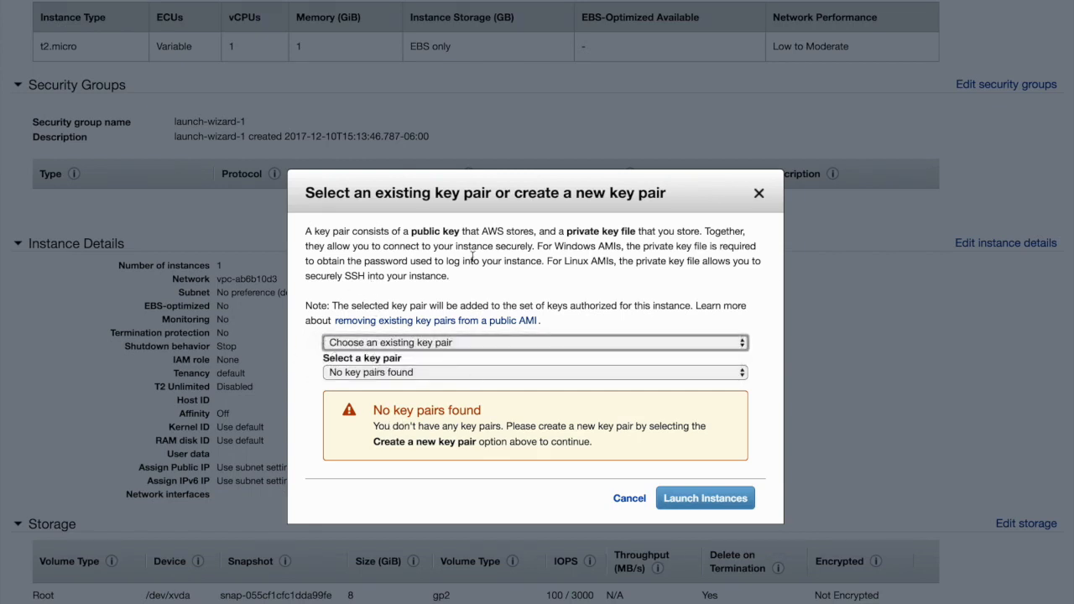
click(496, 344)
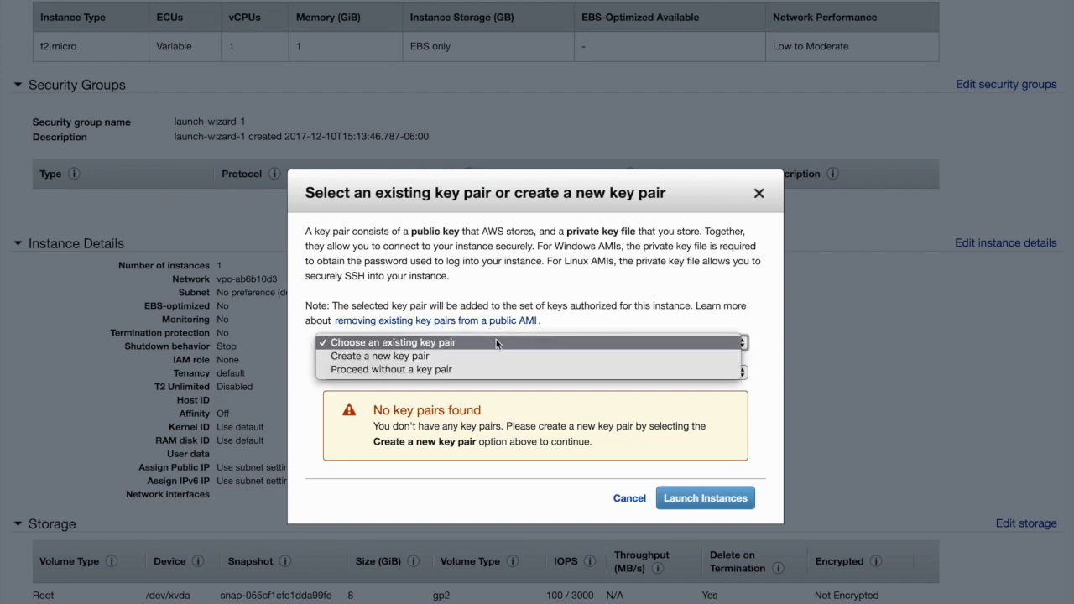
click(379, 356)
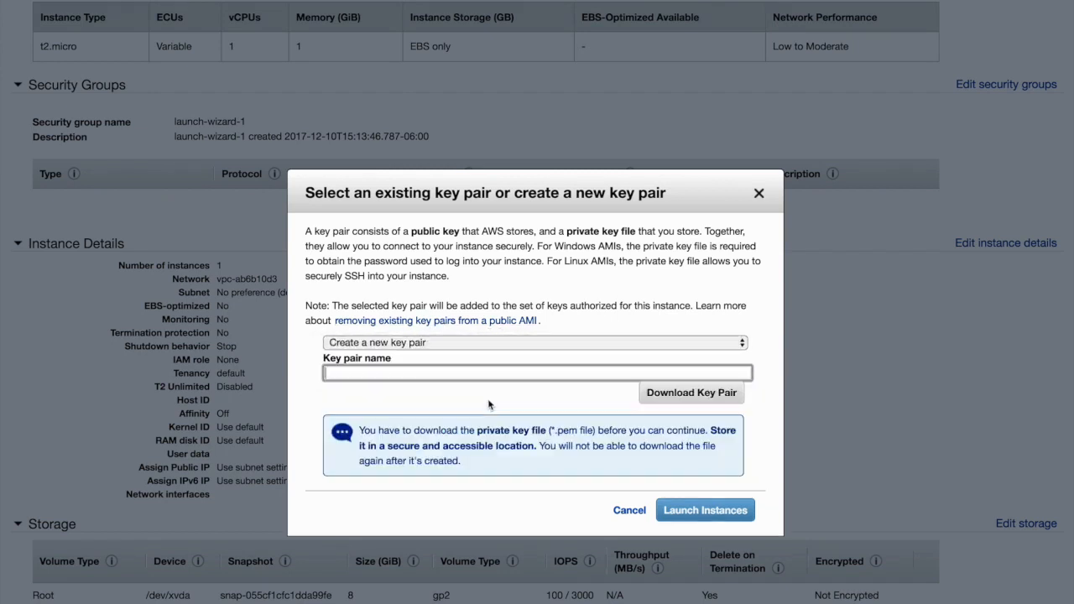
text(HockeyMom)
text(KeyBook)
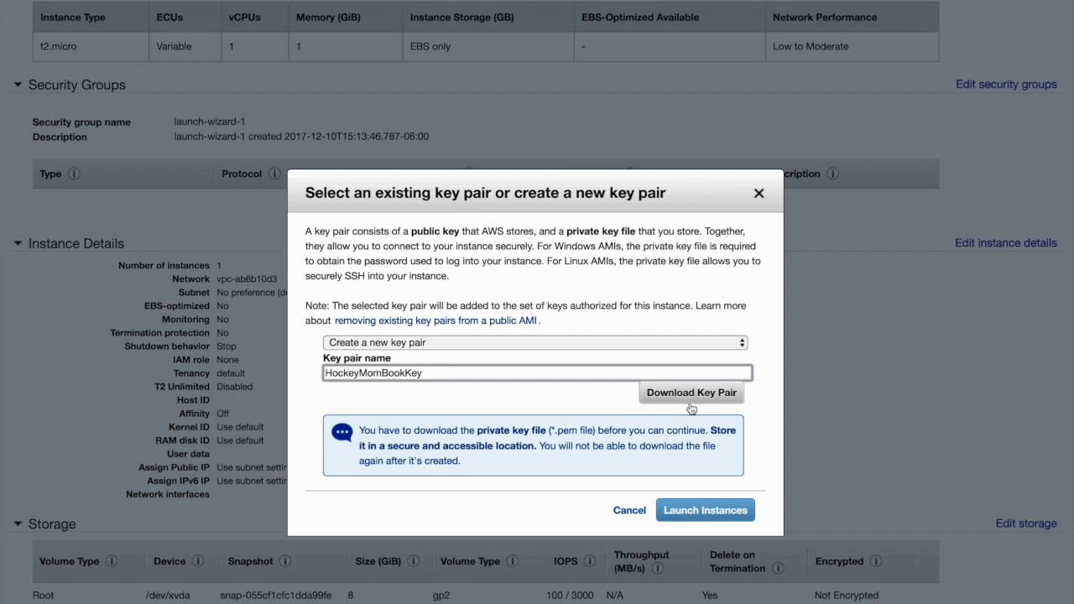
click(690, 400)
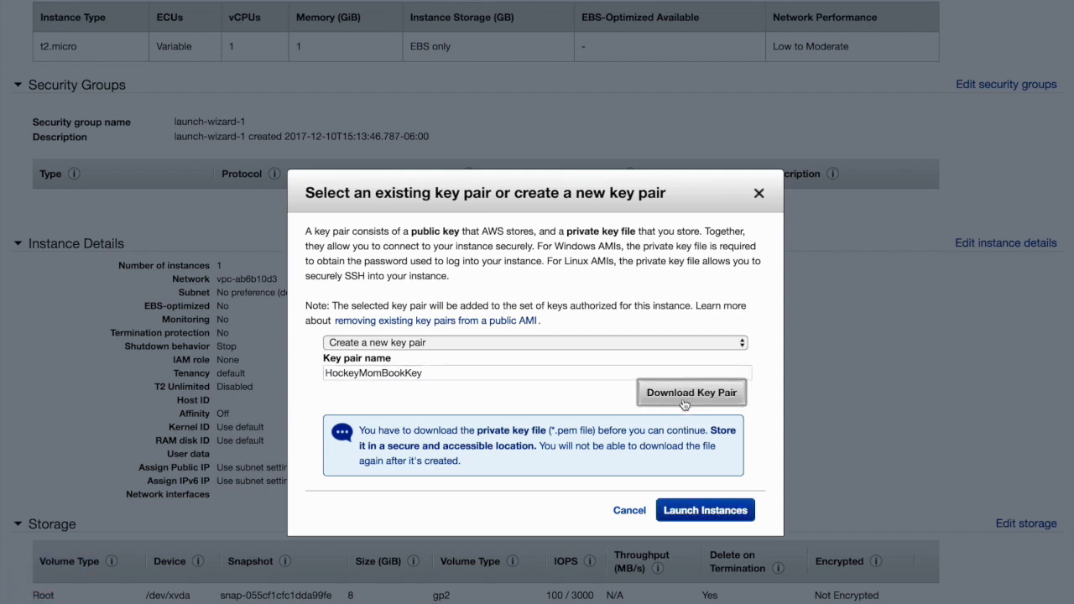
Launch the instance with the new key pair and view it in the instances list
click(701, 512)
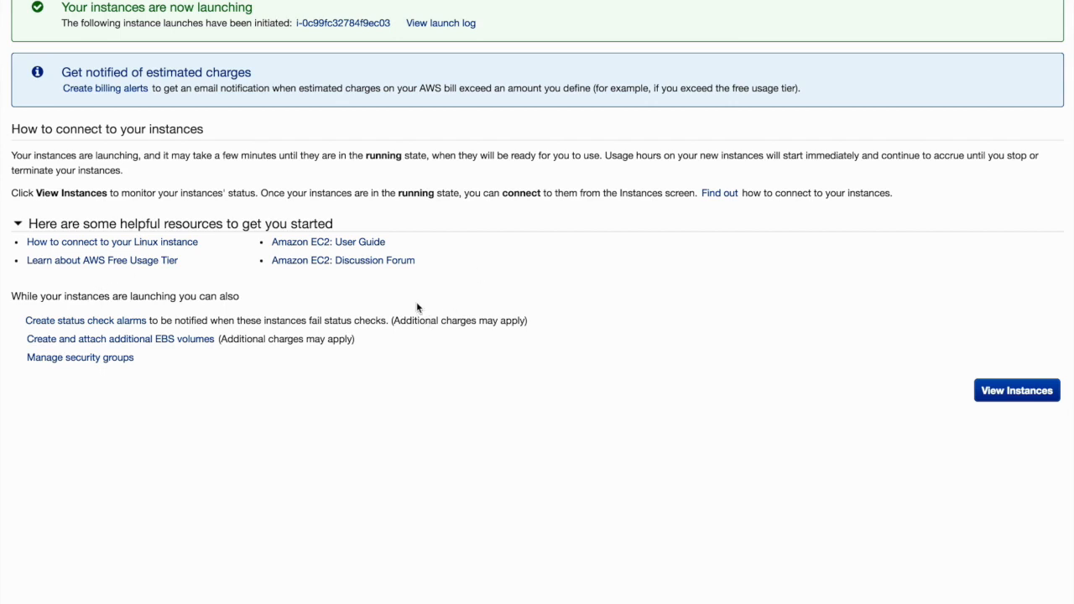
click(1011, 399)
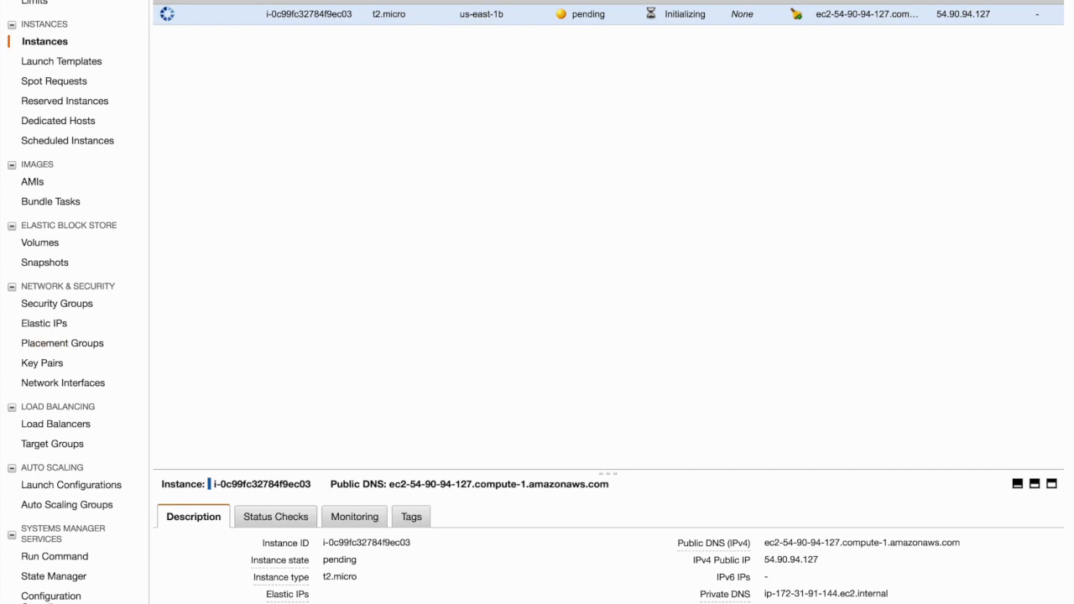
Search the AWS services list, look through the matching services and open the EC2 dashboard
click(86, 1)
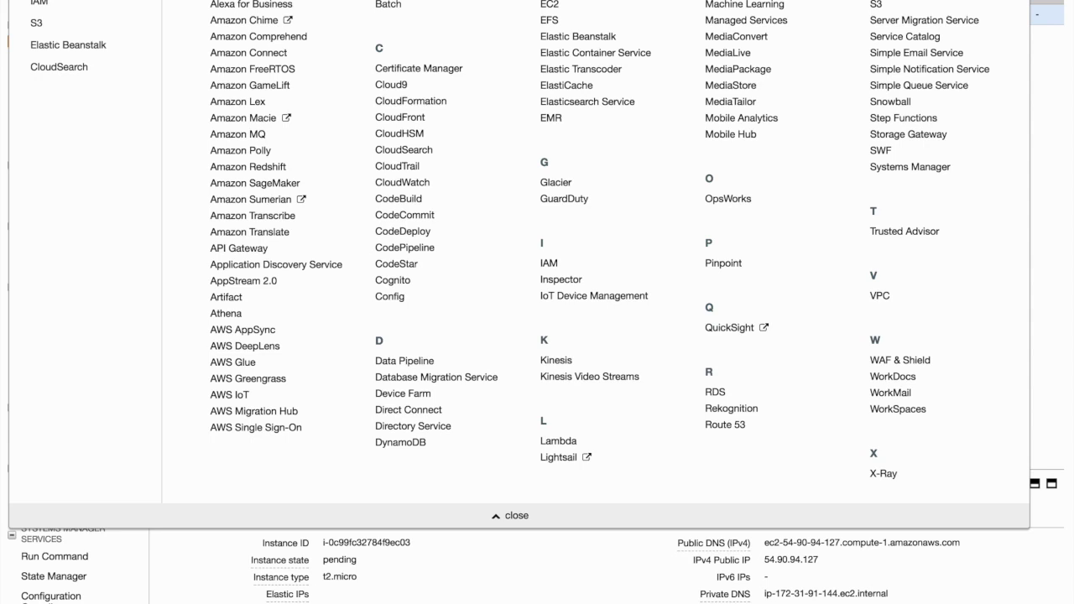
text(c)
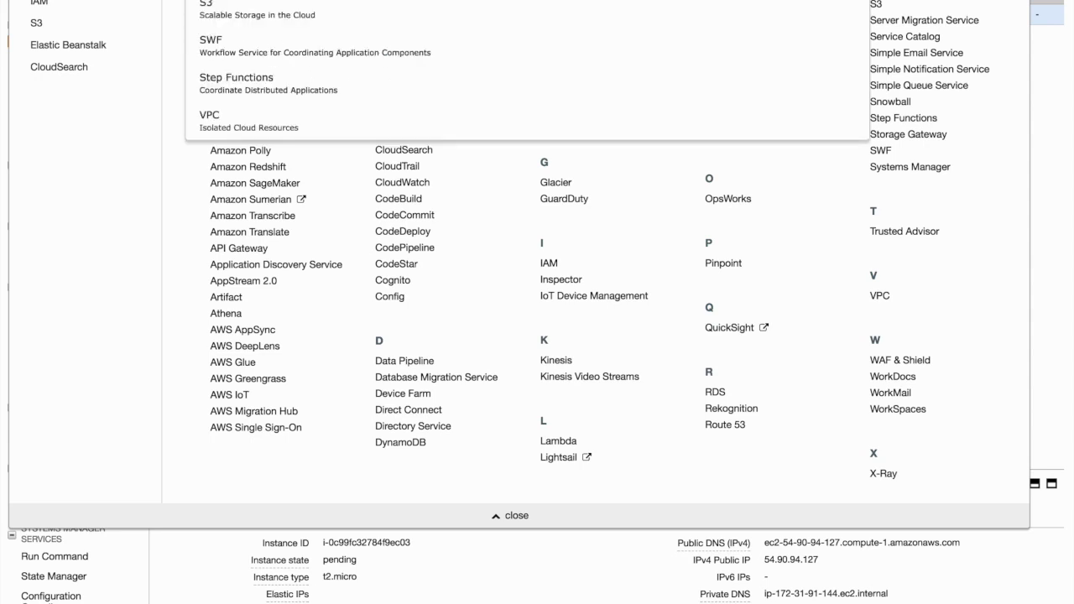
click(193, 174)
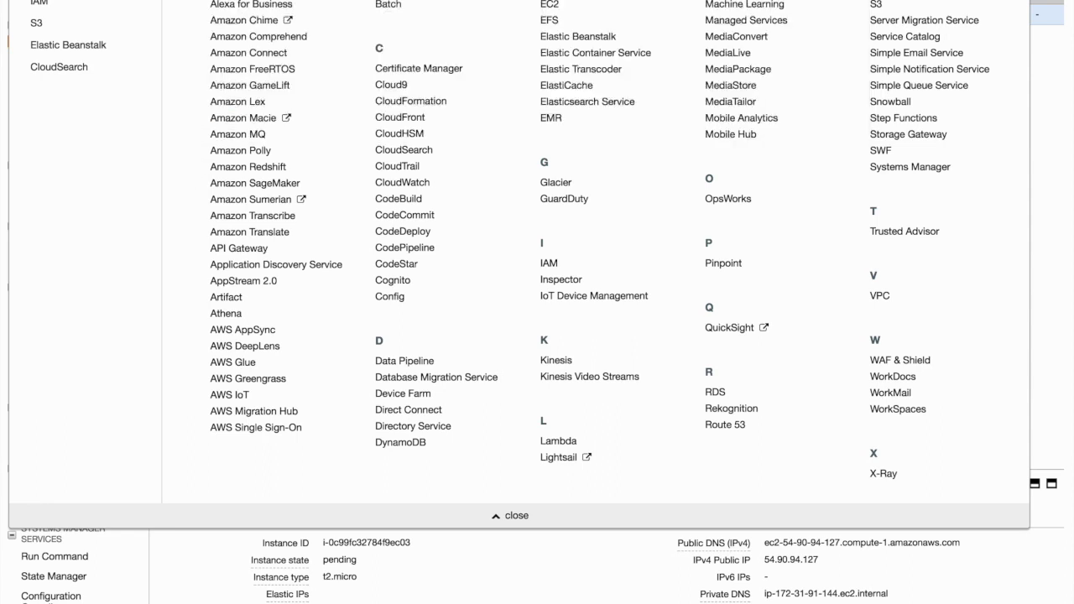
text(r)
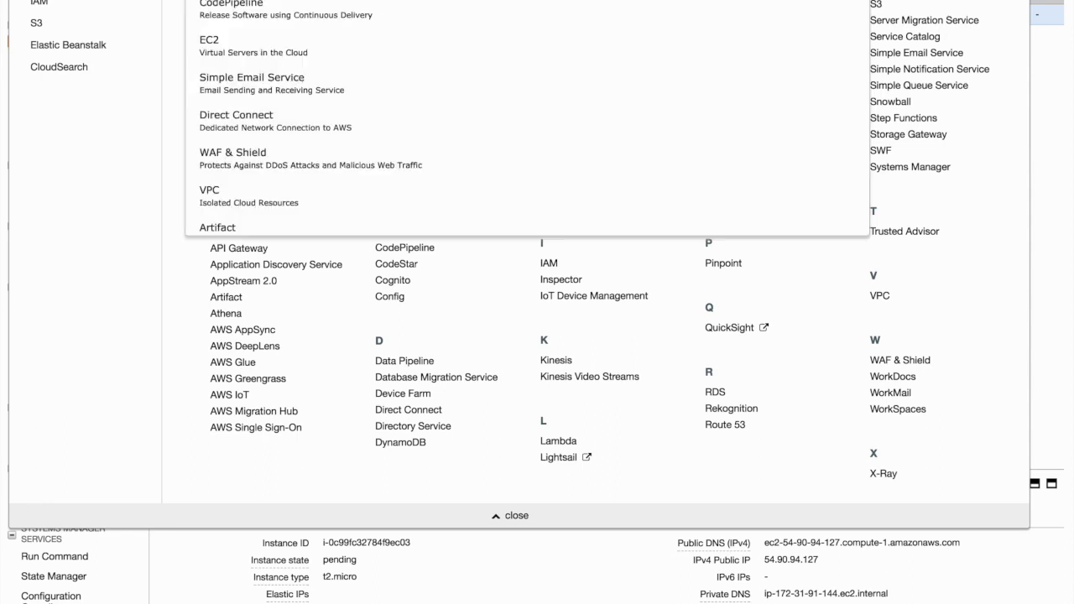
key(Down)
key(Down)
key(Down)
key(Down)
key(Down)
key(Down)
key(Down)
key(Down)
key(Down)
key(Down)
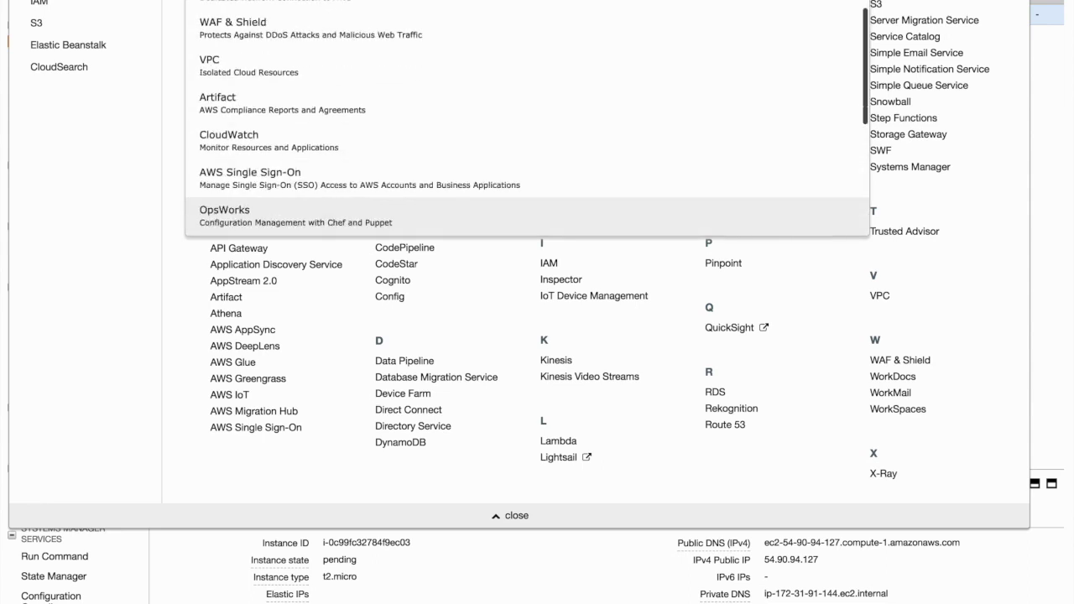
key(Down)
key(Down)
key(Down)
key(Down)
key(Down)
key(Down)
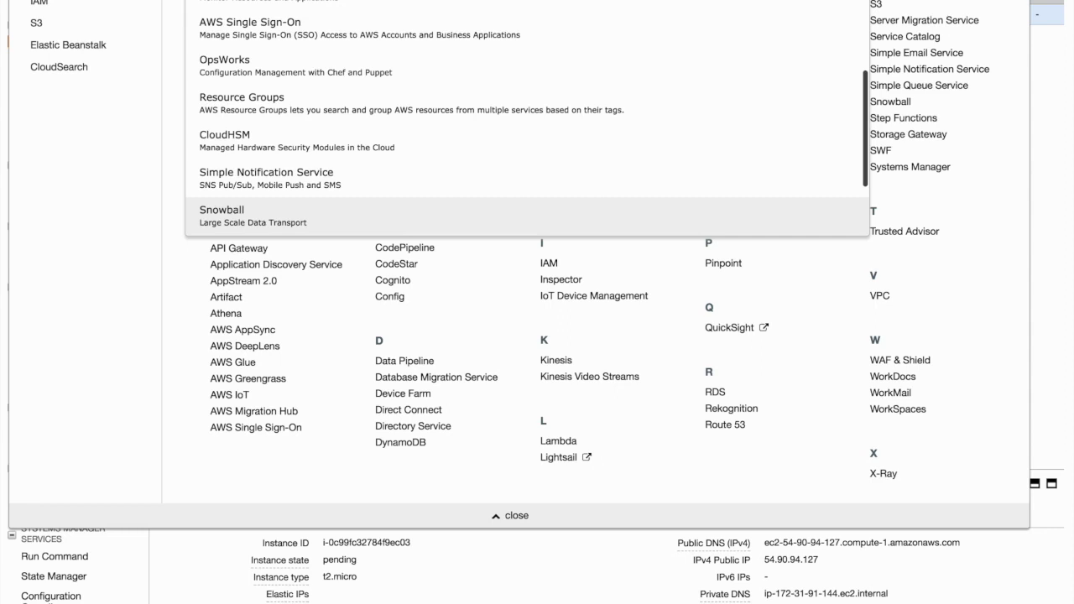
key(Down)
text(c)
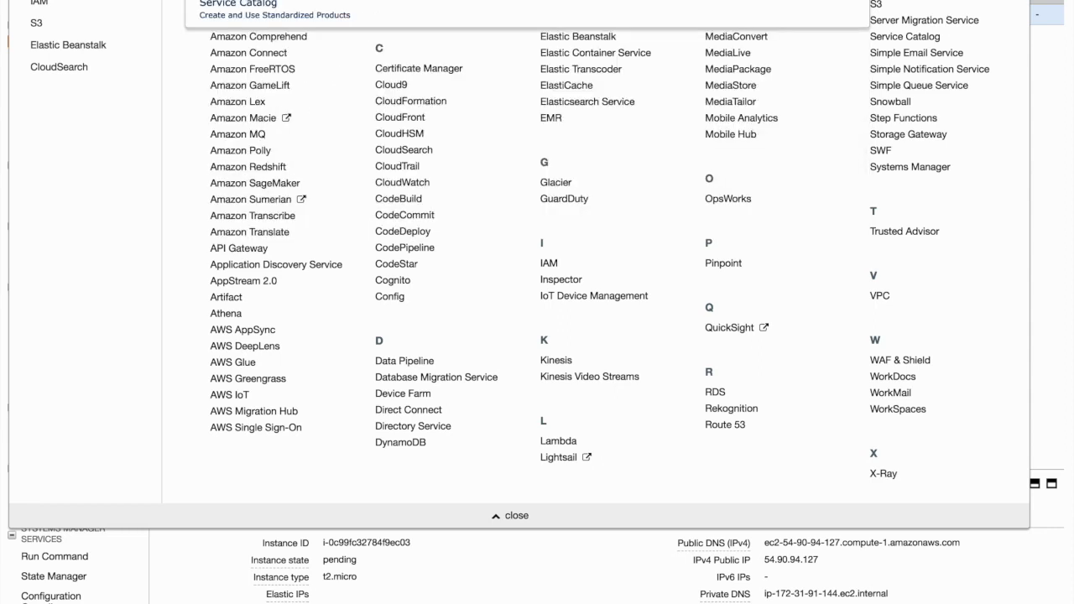
key(Return)
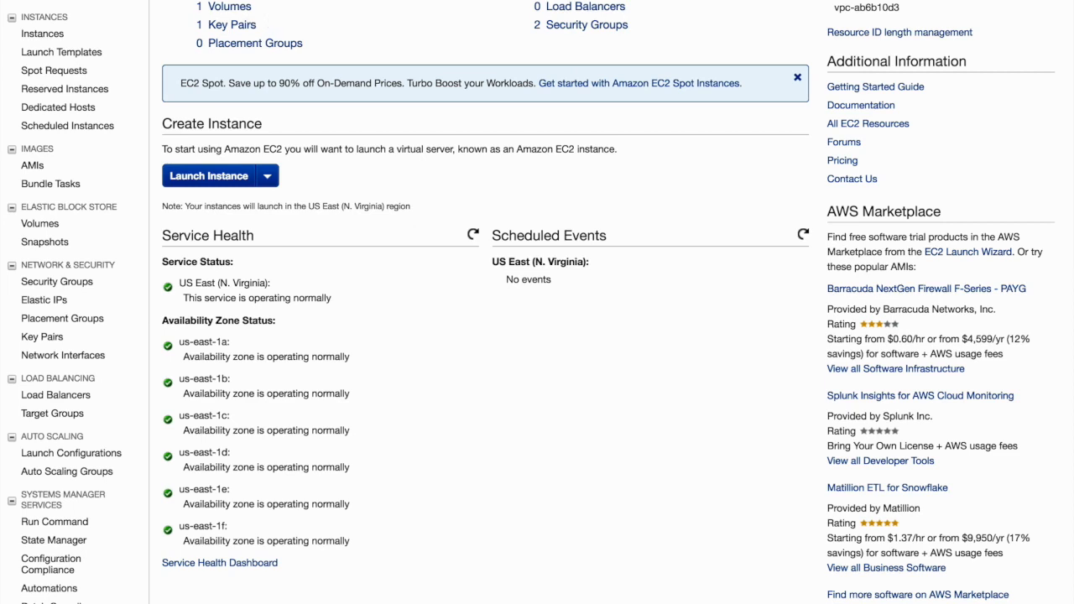
View the running instance from the EC2 dashboard and open the Elastic IPs page
click(252, 0)
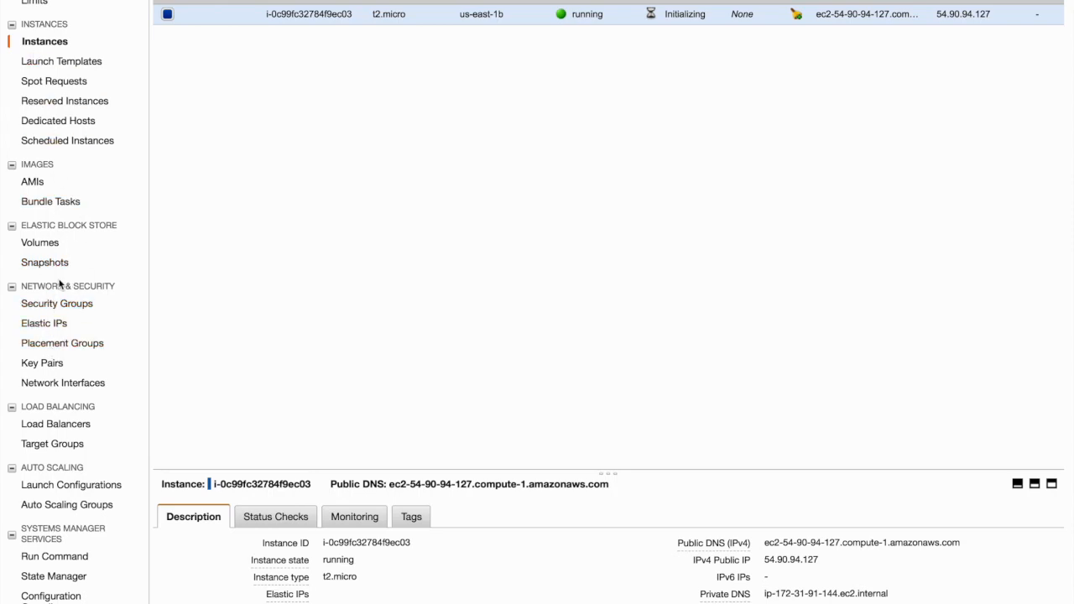
click(38, 325)
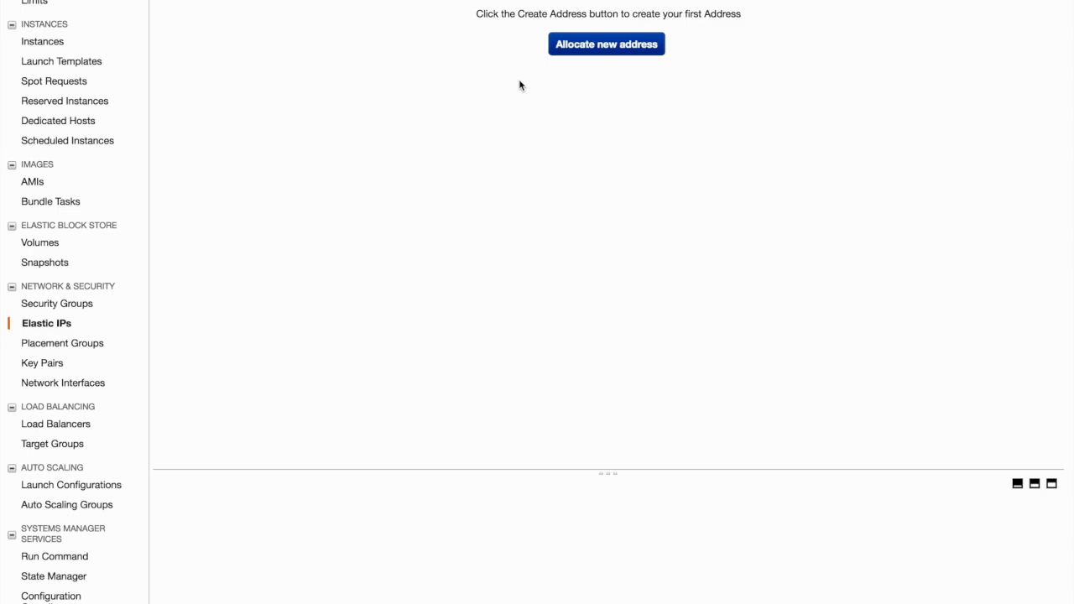
Allocate a new Elastic IP address and return to the address list
click(601, 53)
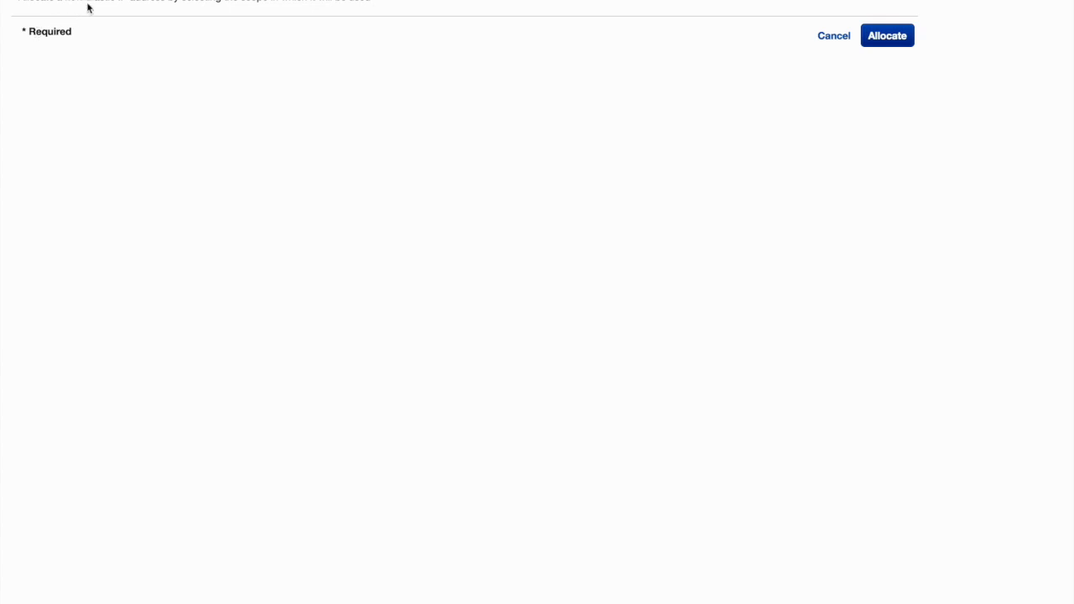
click(886, 40)
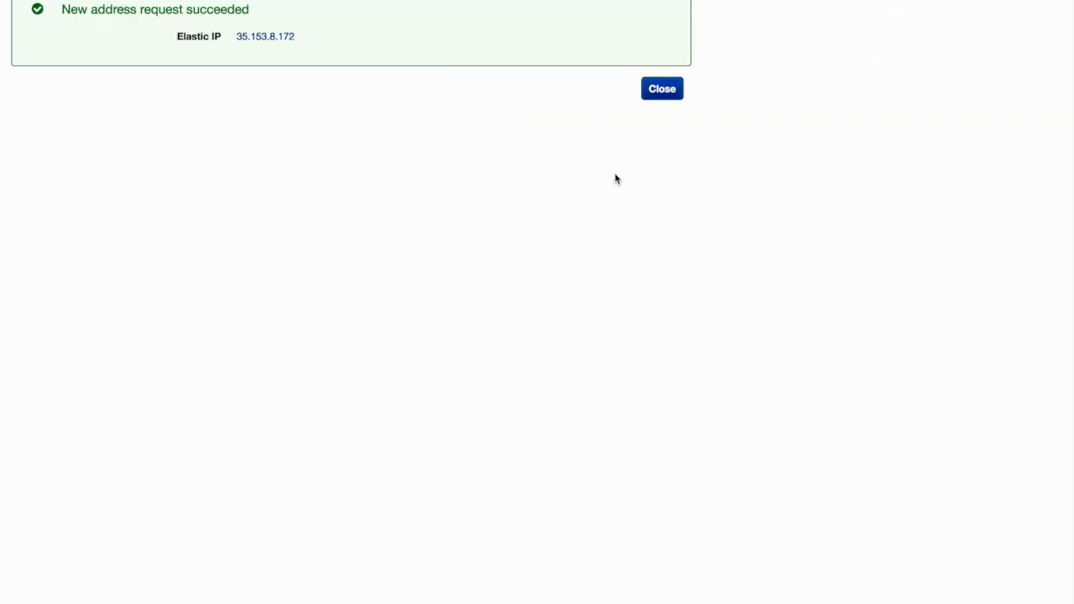
click(662, 89)
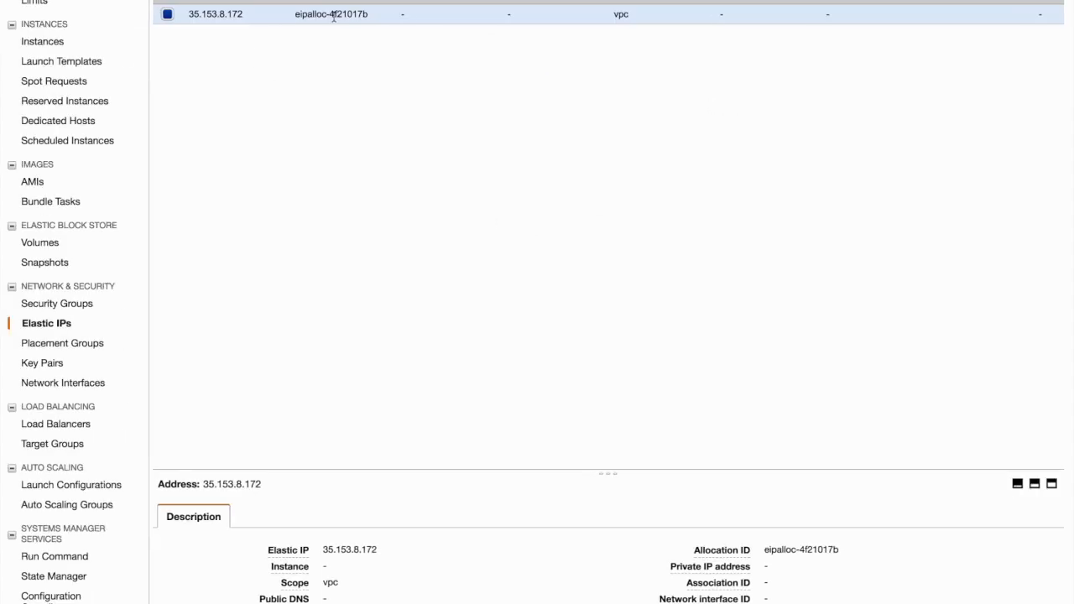
Associate the new Elastic IP with the running instance i-0c99fc32784f9ec03, leaving the private IP and reassociation options unset
click(306, 1)
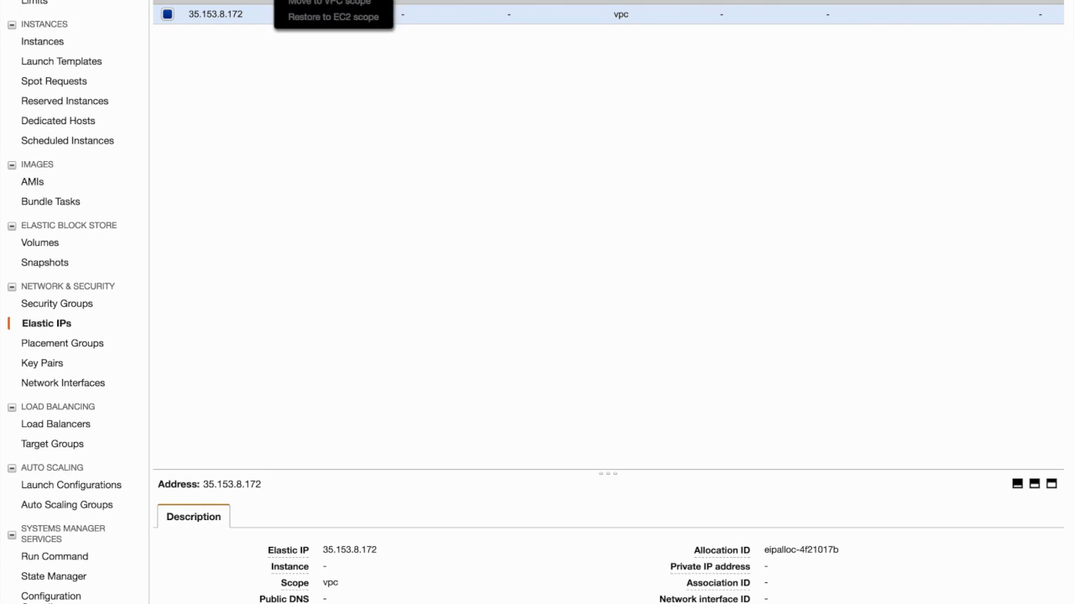
click(323, 0)
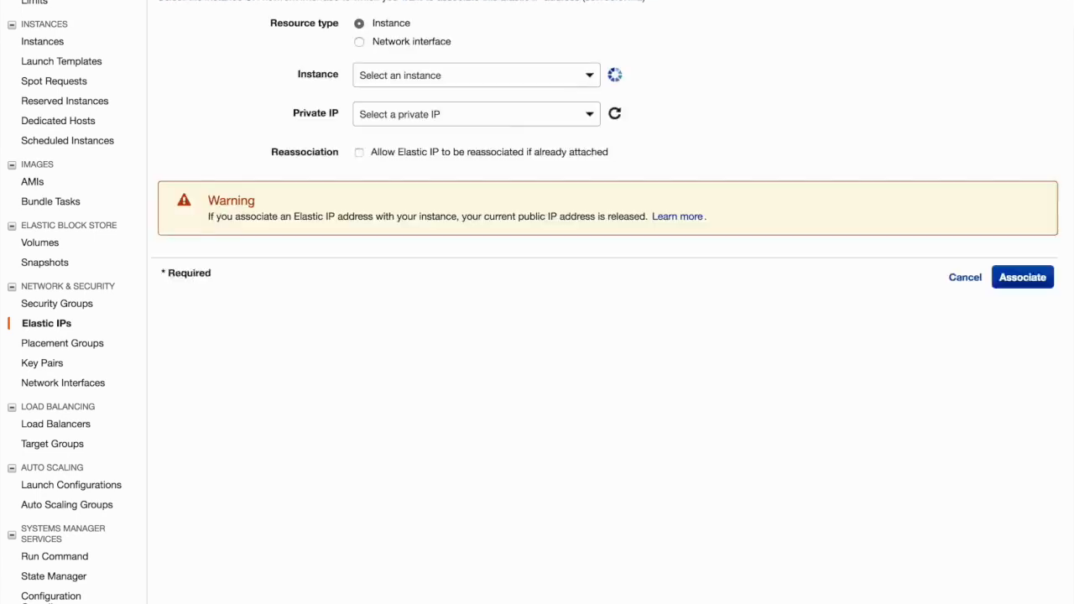
click(454, 78)
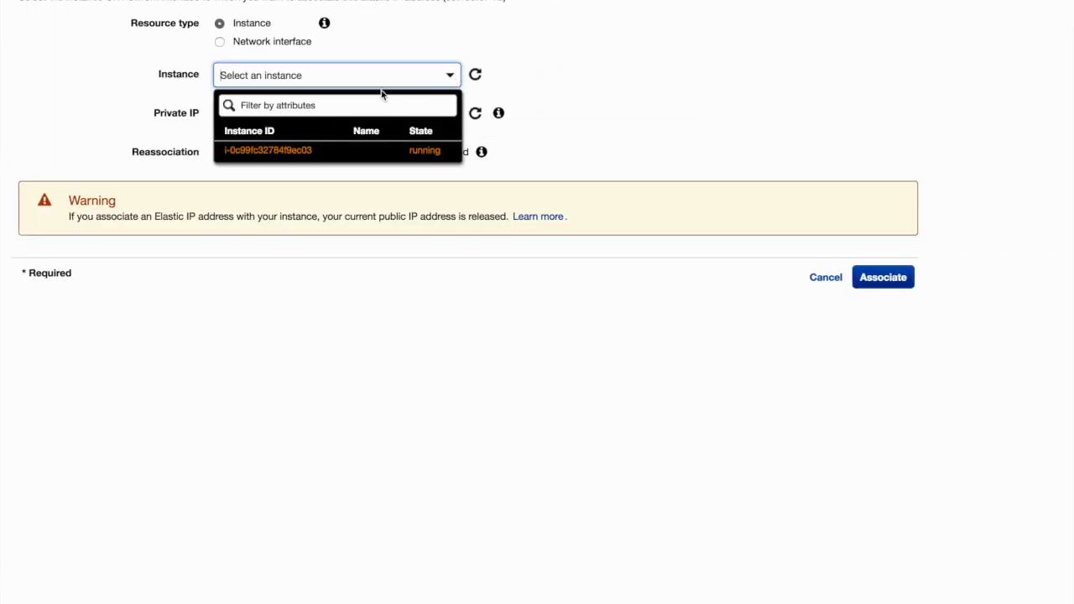
click(314, 151)
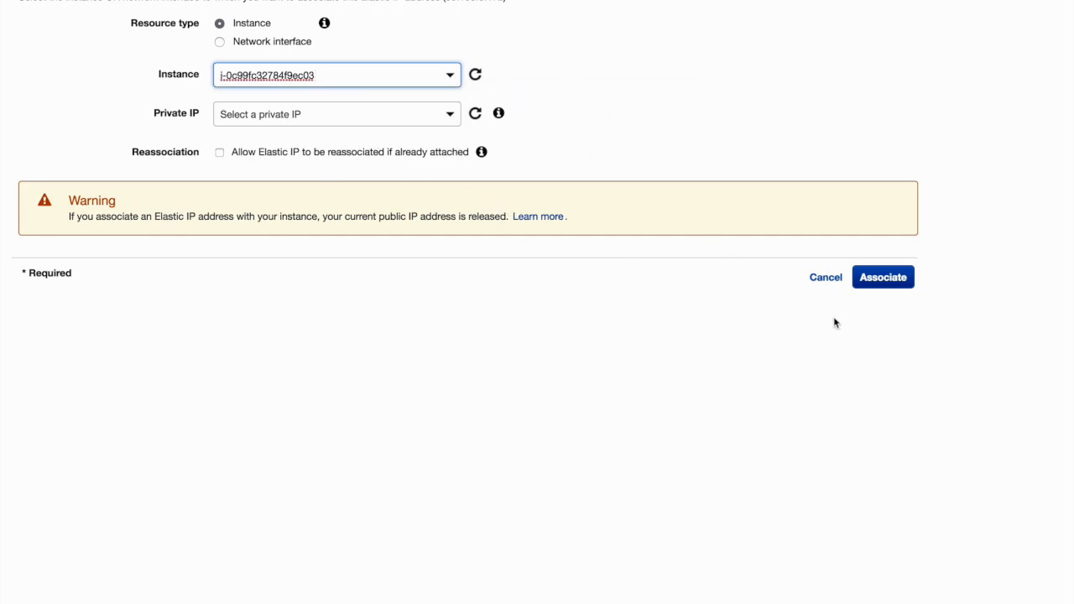
click(881, 281)
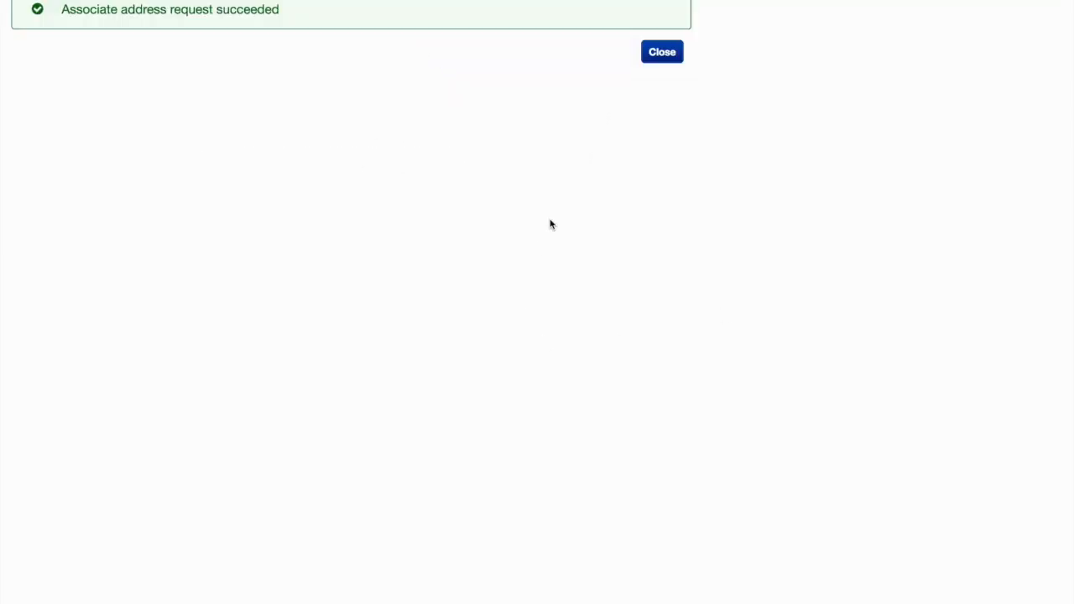
click(662, 53)
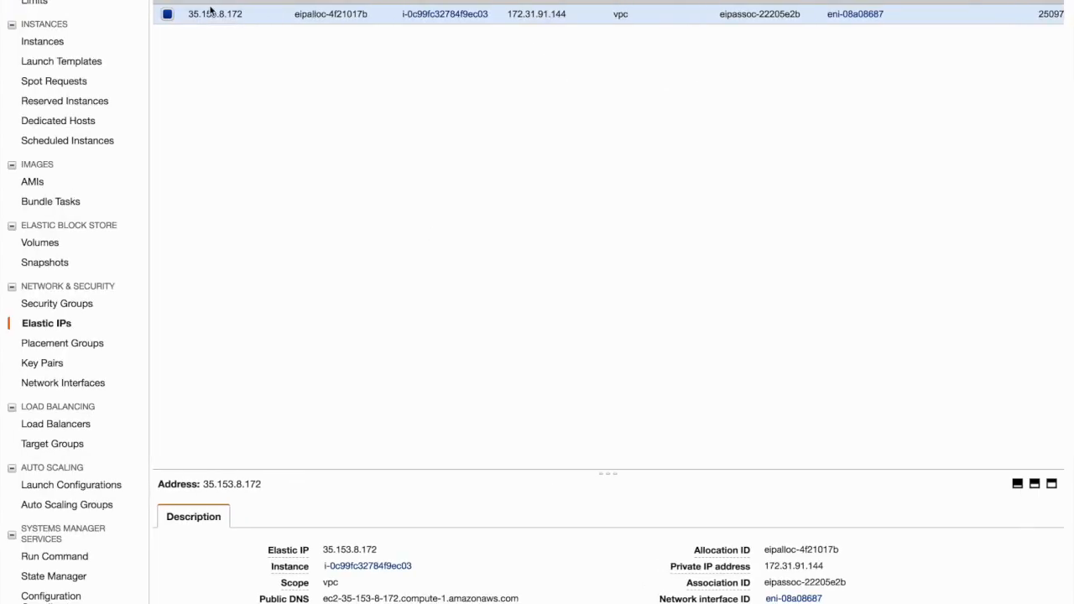
Check the Elastic IP in the instances list, follow its link to the address details, return to the instance and open a new browser tab
drag(248, 13, 190, 13)
click(63, 0)
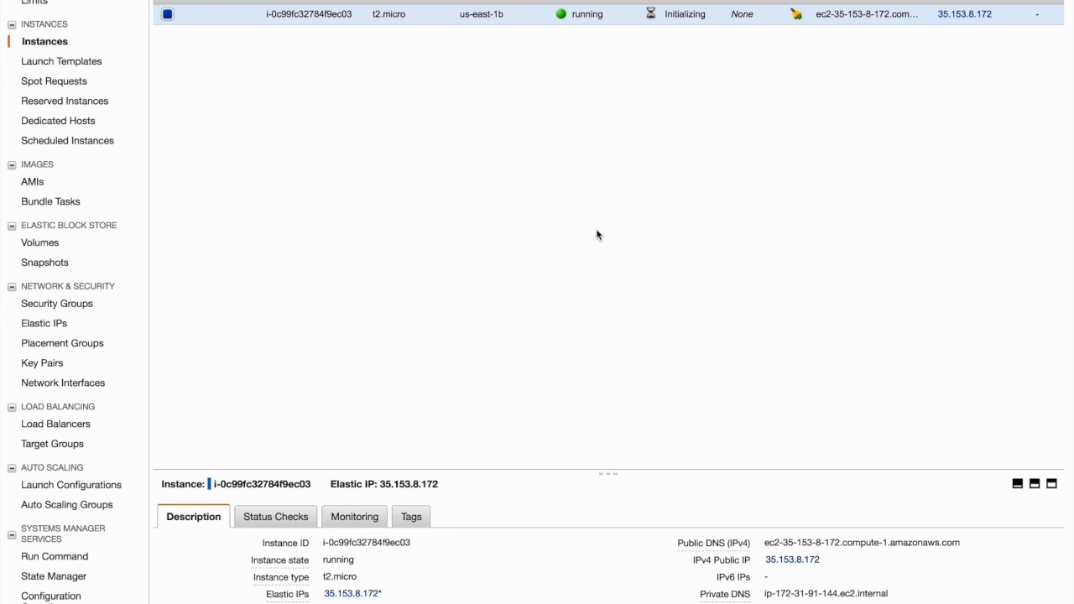
click(1000, 22)
drag(1000, 22, 959, 24)
click(916, 126)
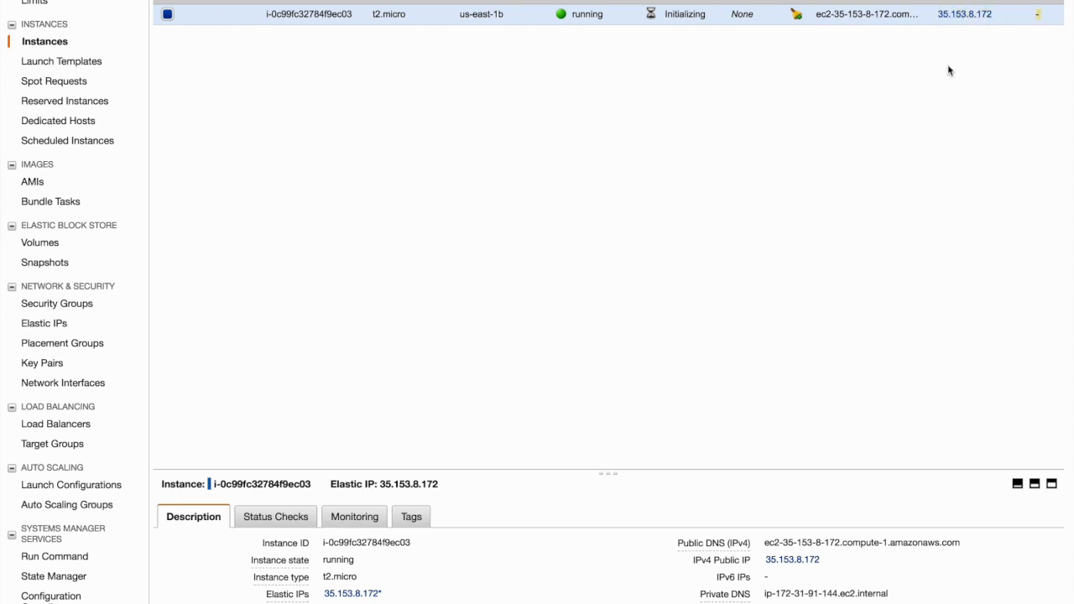
click(957, 12)
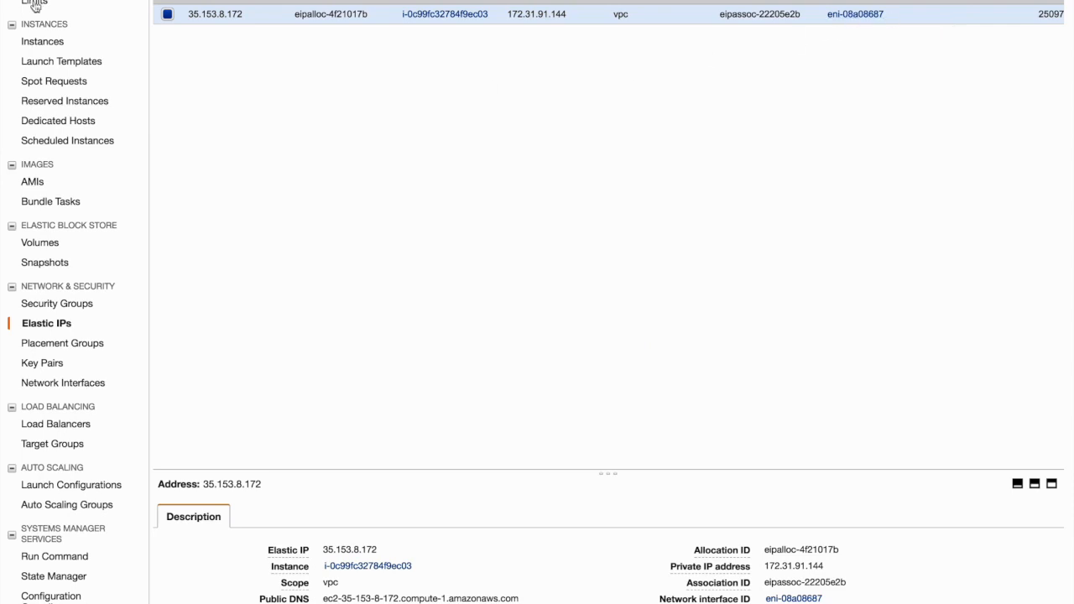
key(alt+Left)
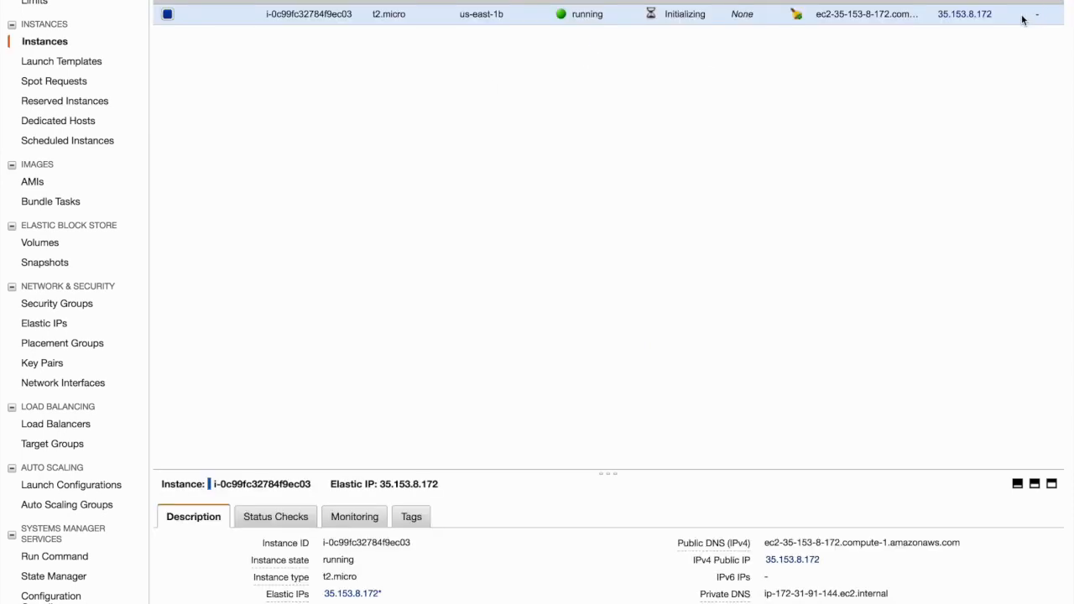
drag(998, 17, 940, 20)
key(super+t)
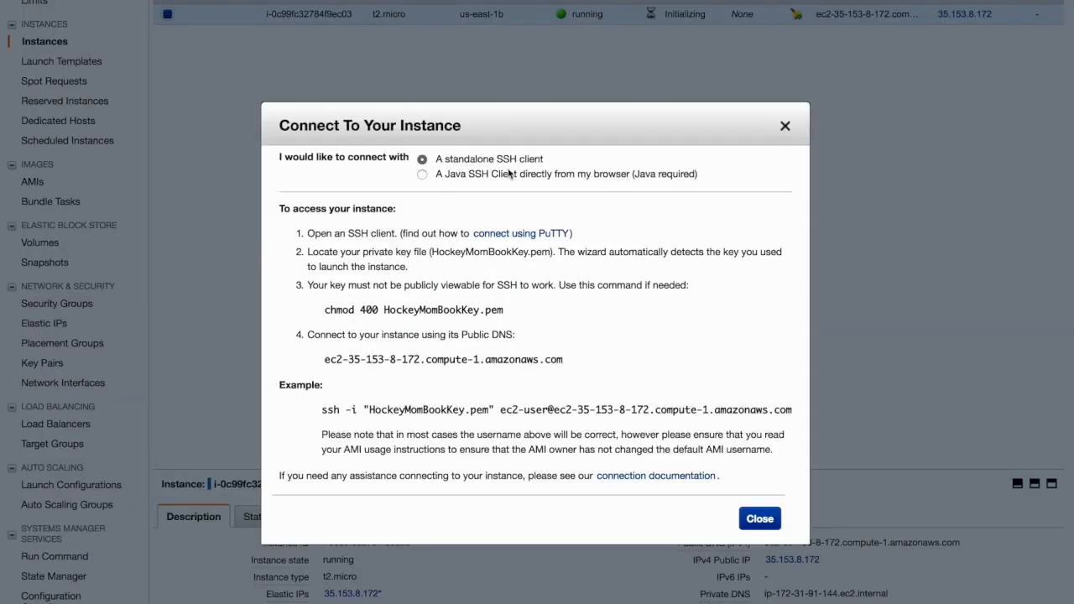
Review the instance's connection instructions for the Java SSH client and the standalone SSH client, and close them
click(422, 174)
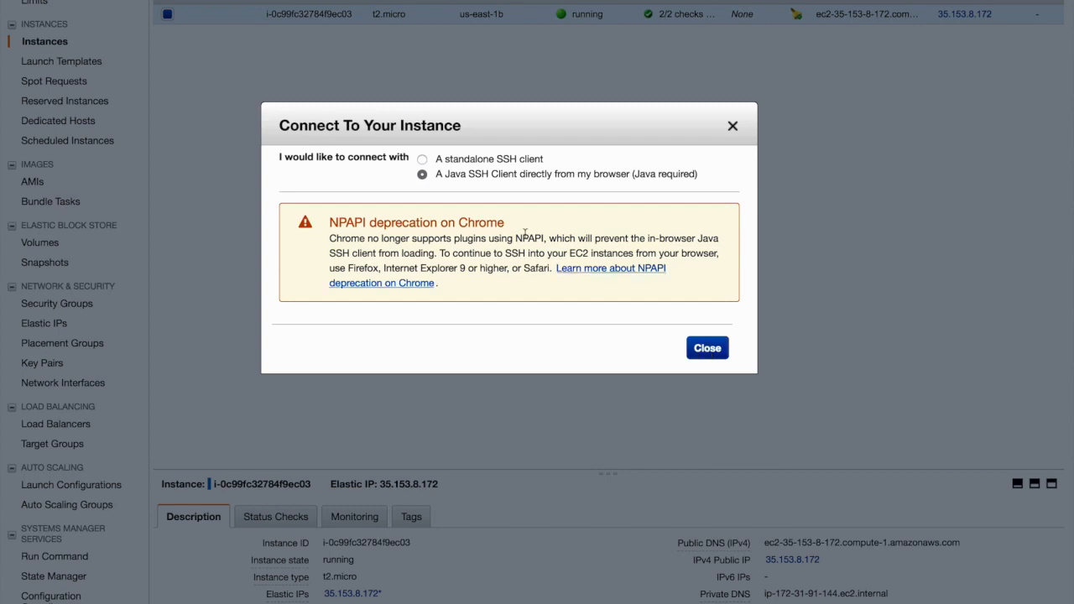
click(424, 161)
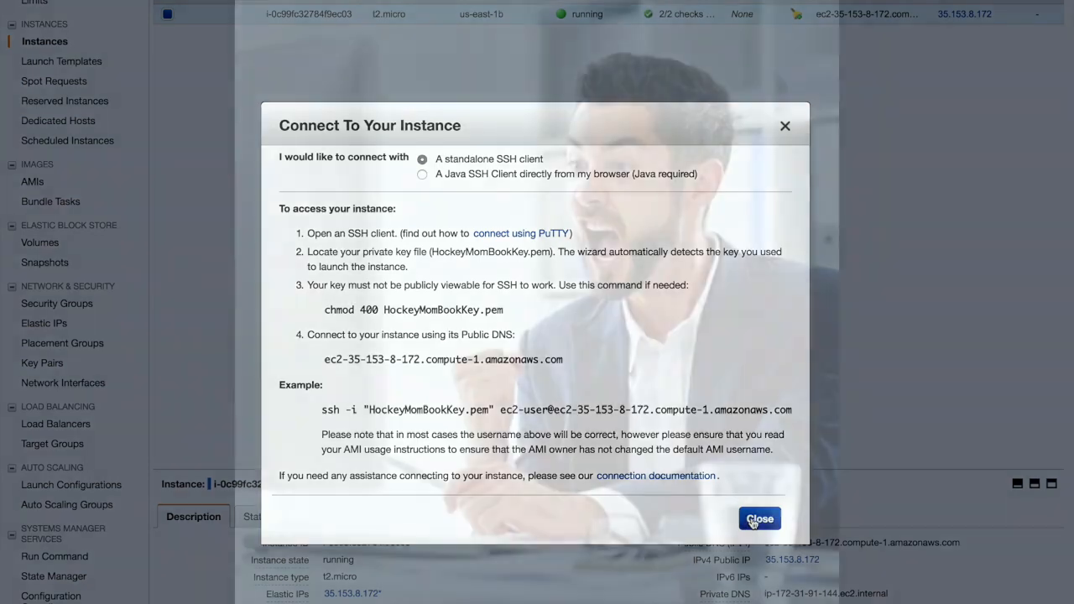
click(758, 518)
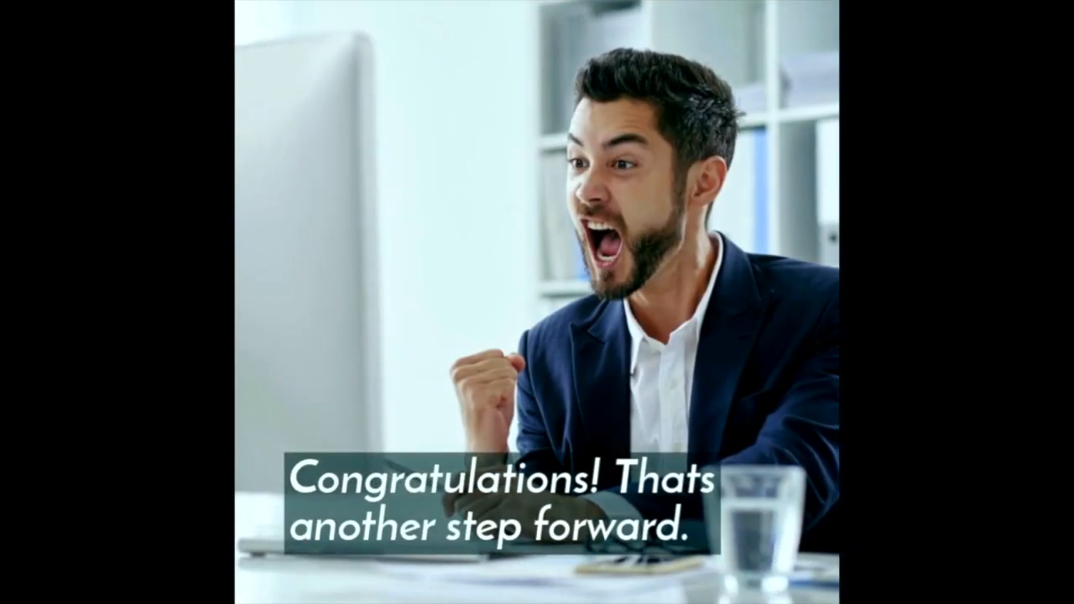